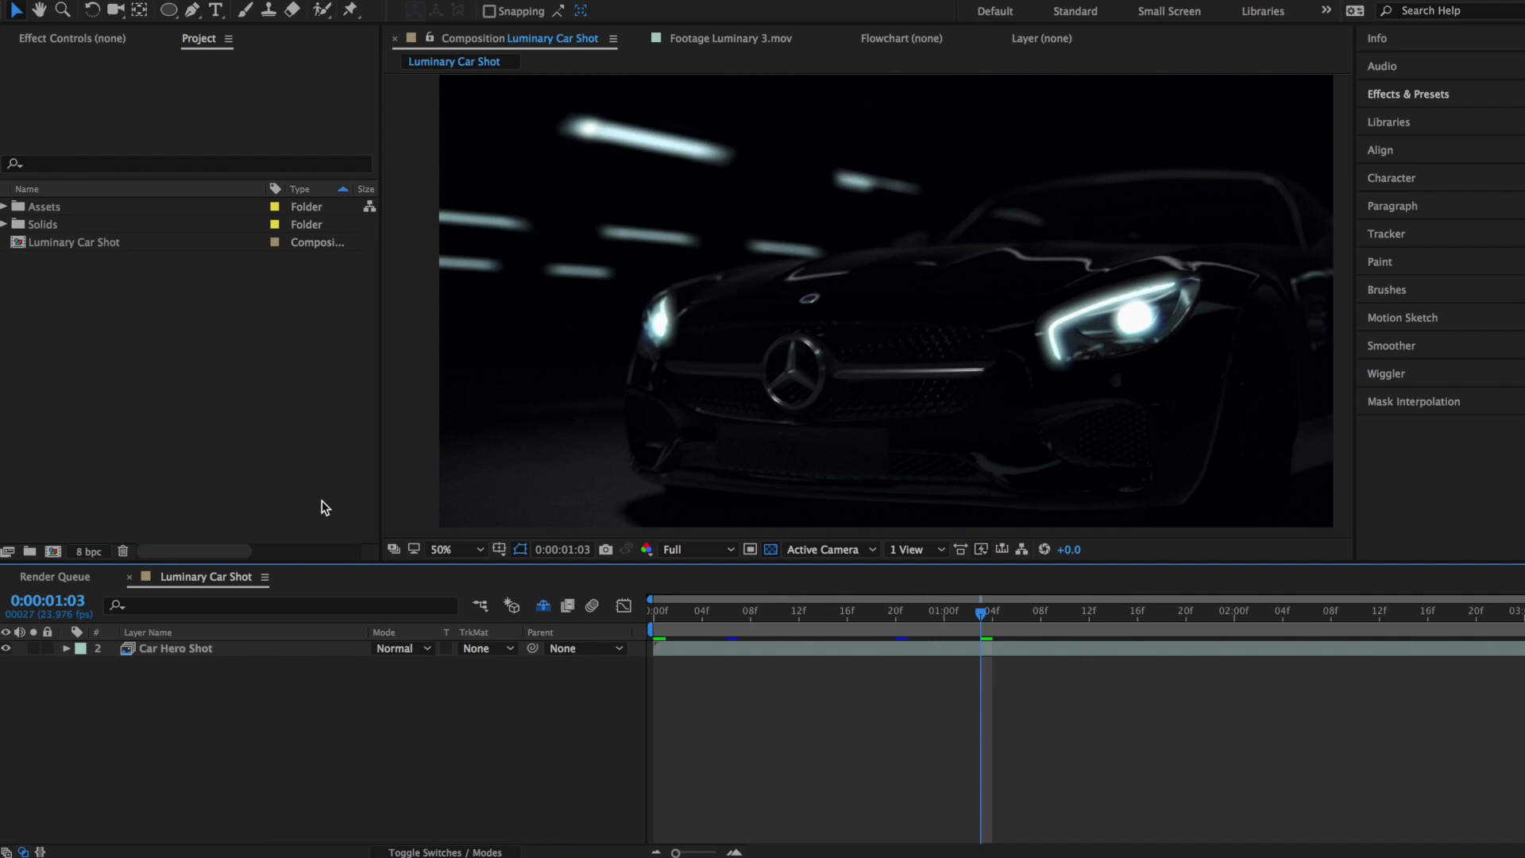
- Import the Lens Distortions - Luminary 4K folder and expand it to show ProRes folders 01–05
{"action": "right_click", "coordinate": [231, 357]}
{"action": "mouse_move", "coordinate": [382, 442]}
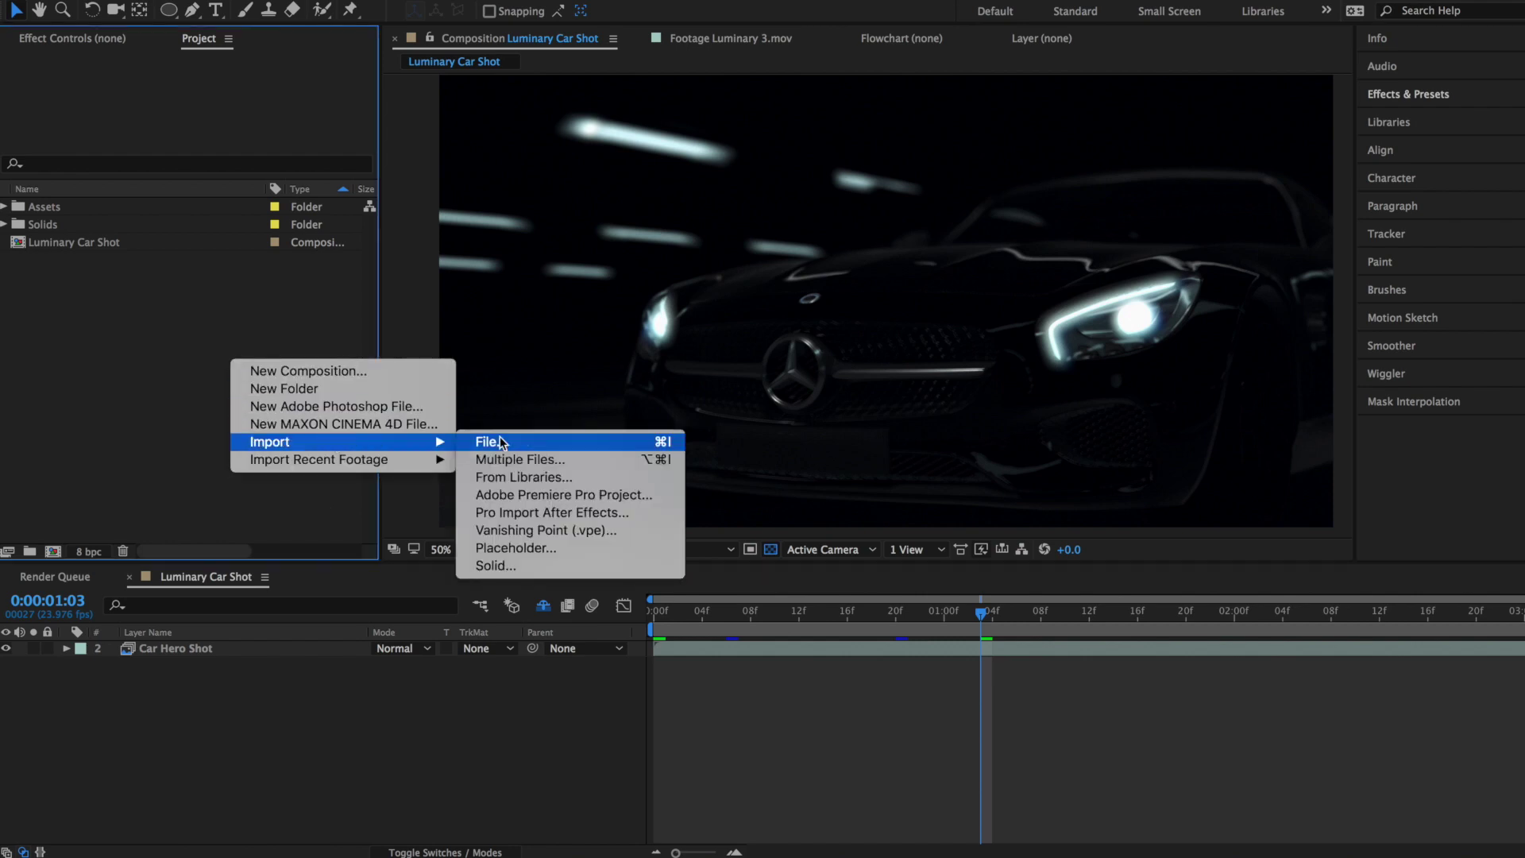
{"action": "left_click", "coordinate": [551, 437]}
{"action": "left_click", "coordinate": [616, 331]}
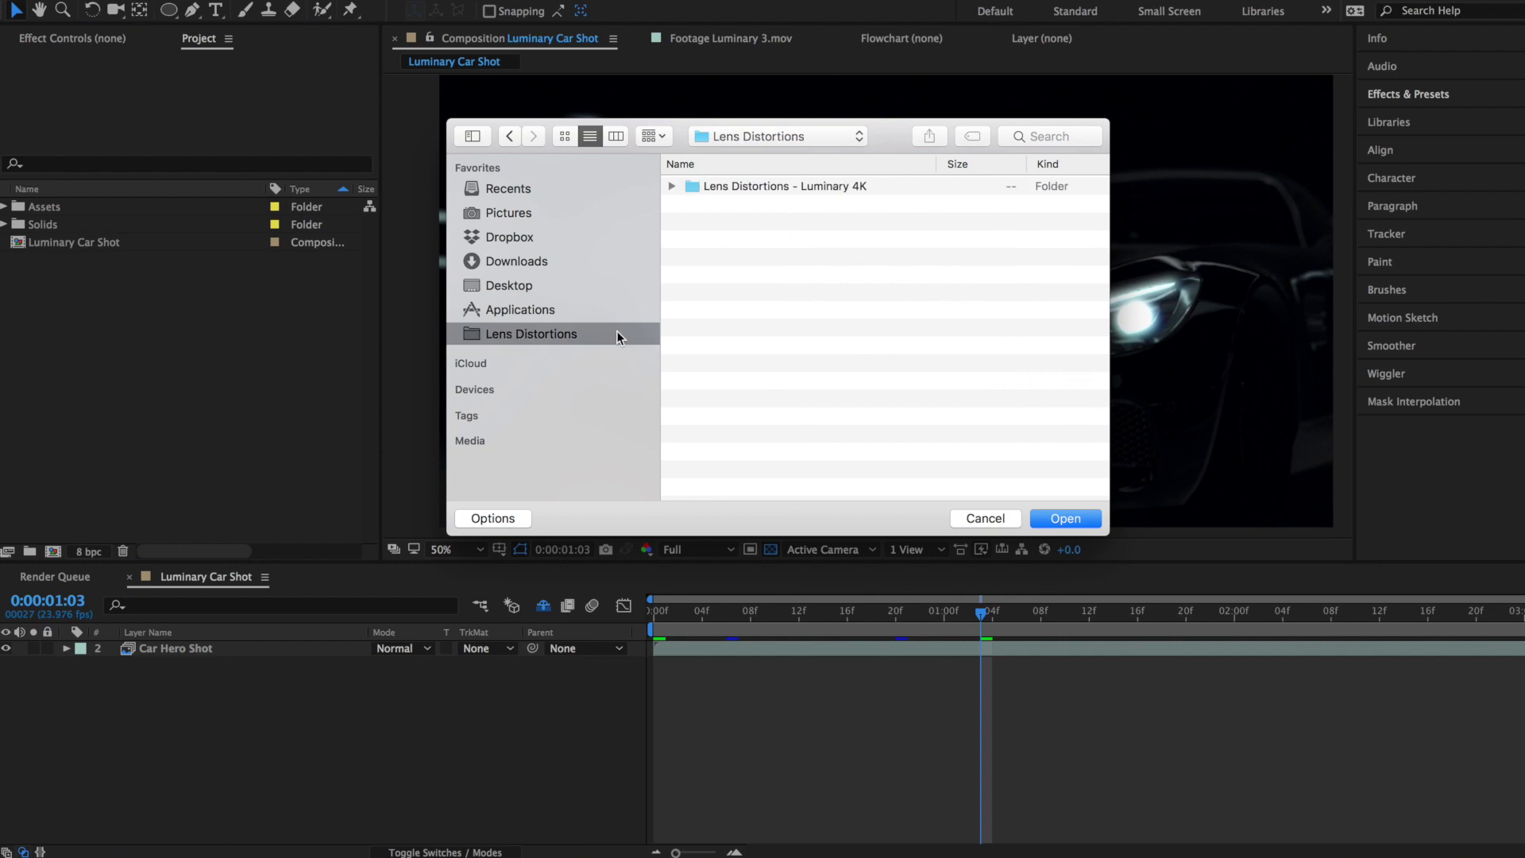
{"action": "left_click", "coordinate": [891, 187]}
{"action": "left_click", "coordinate": [1065, 519]}
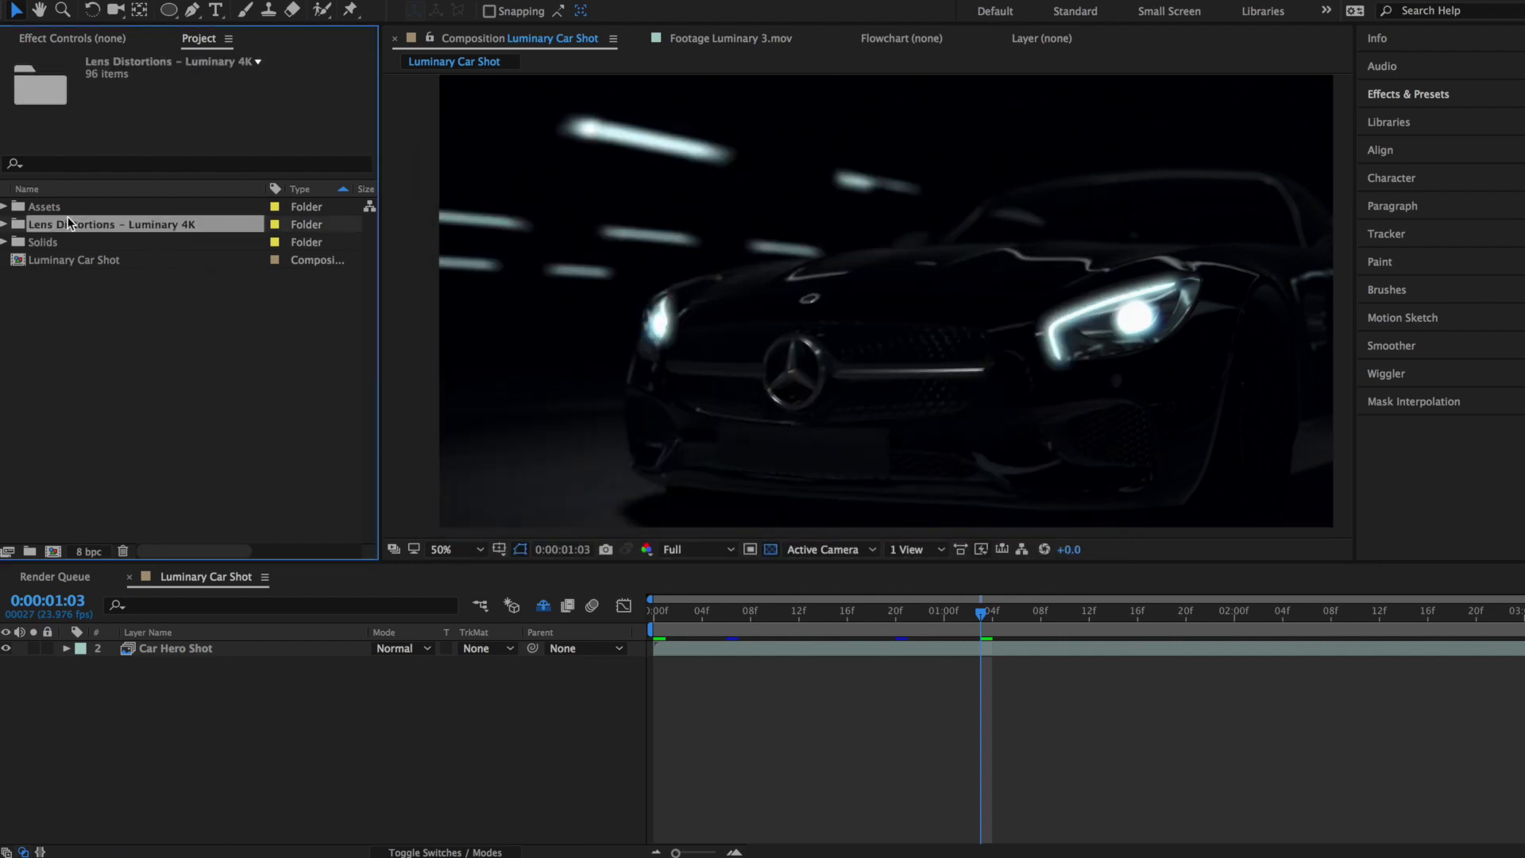
{"action": "left_click", "coordinate": [4, 225]}
{"action": "left_click", "coordinate": [21, 243]}
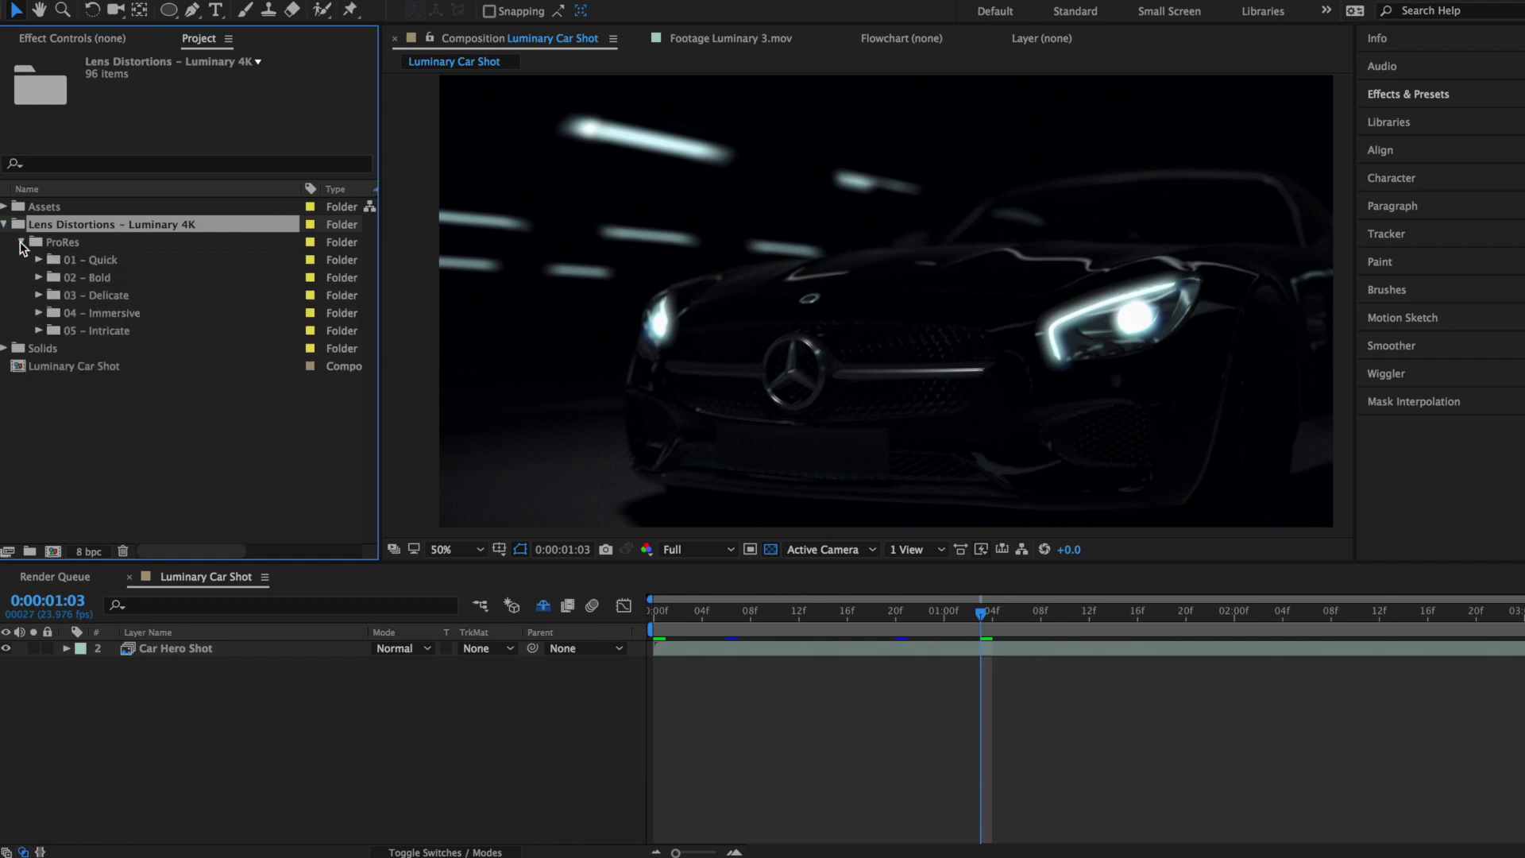
- Add Luminary 84.mov from 05 - Intricate to the car comp and scale it to 38%
{"action": "left_click", "coordinate": [38, 330]}
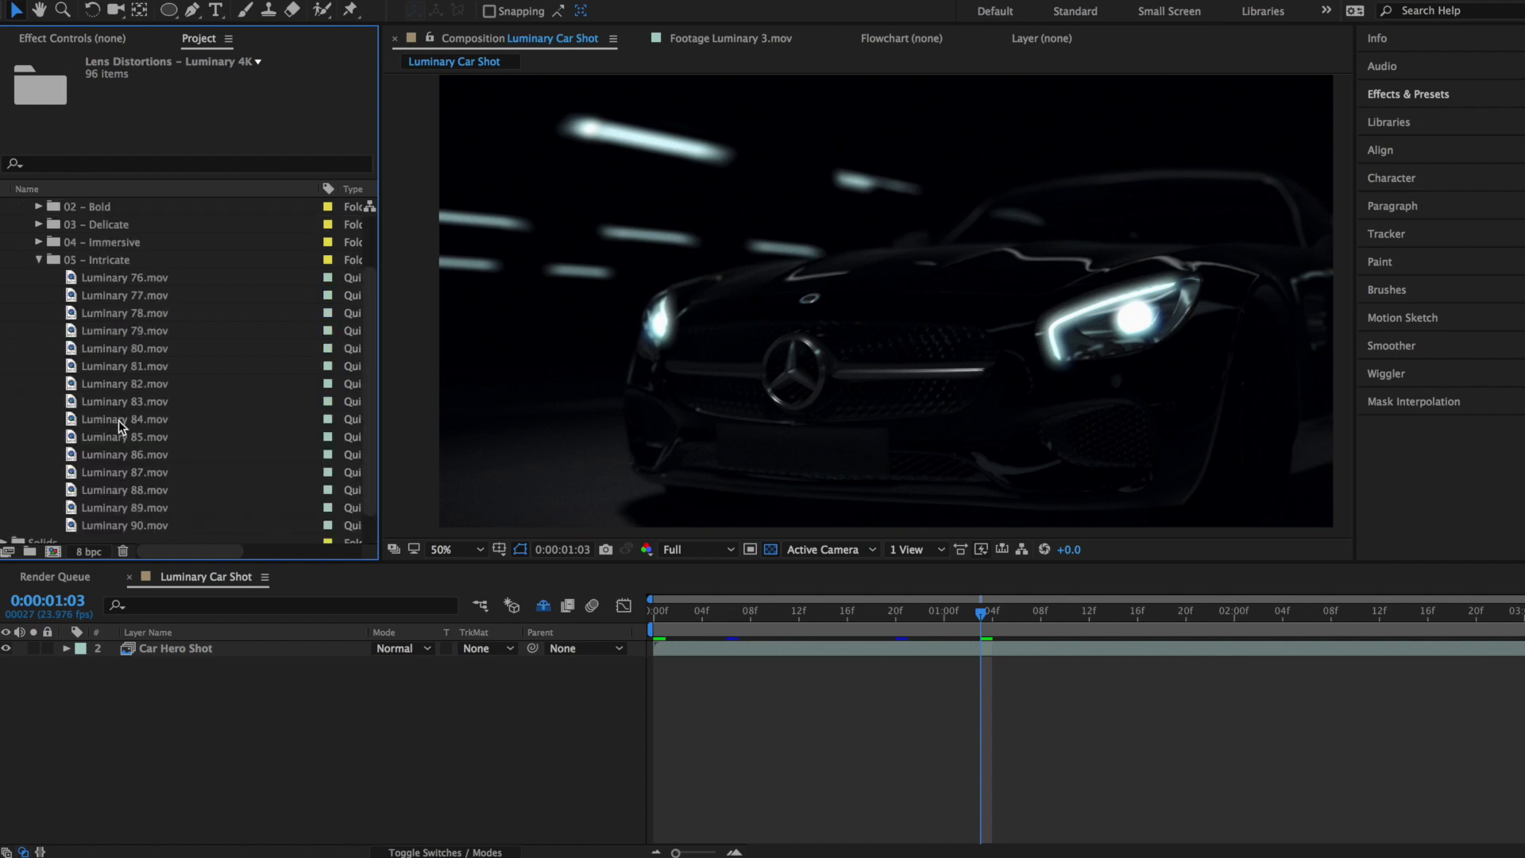
{"action": "left_click_drag", "start_coordinate": [121, 426], "coordinate": [179, 650]}
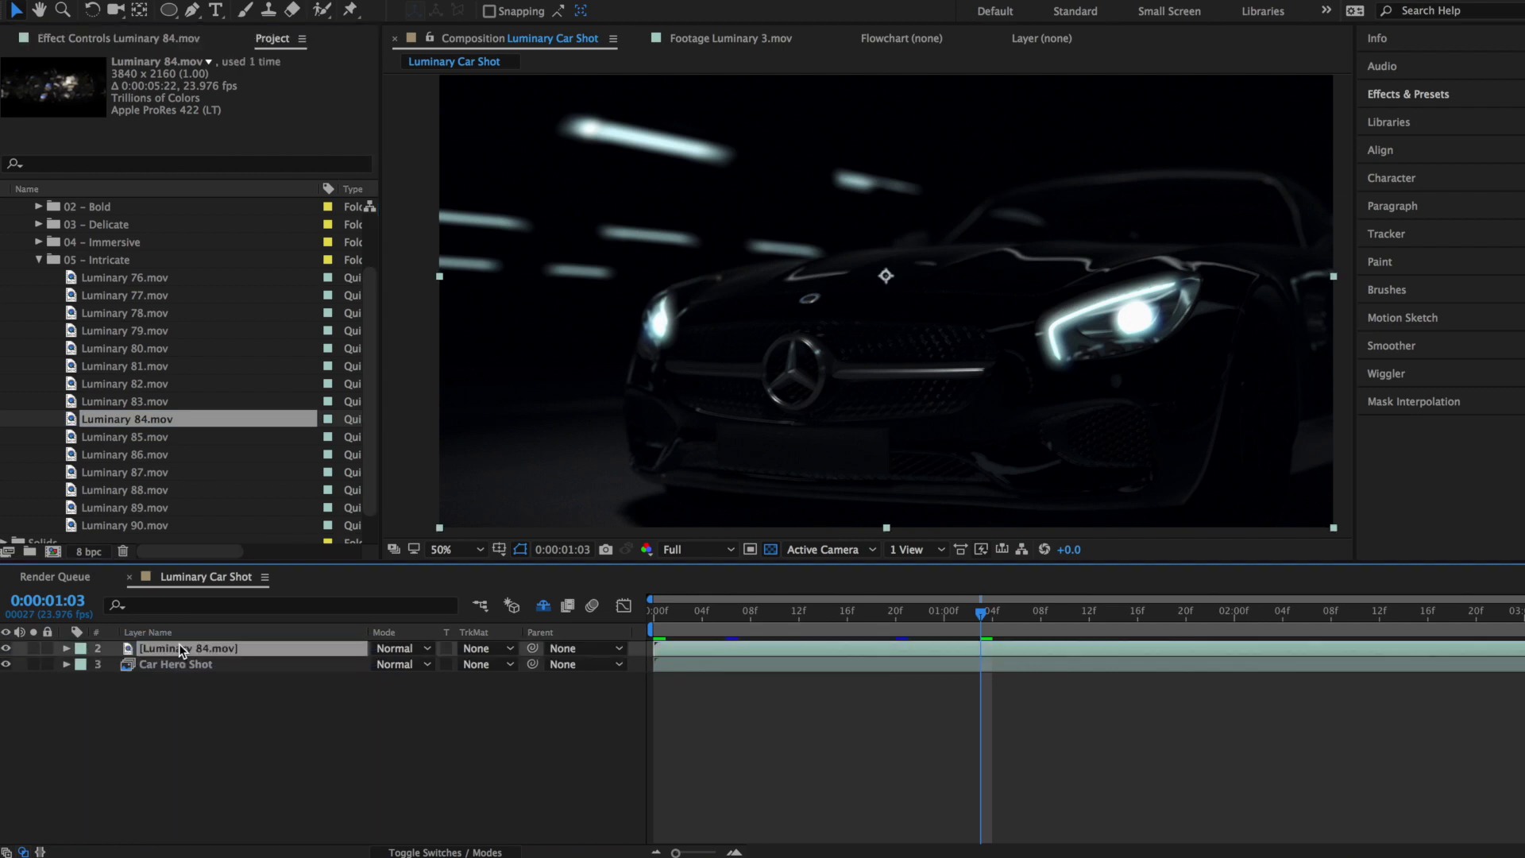
{"action": "key", "text": "s"}
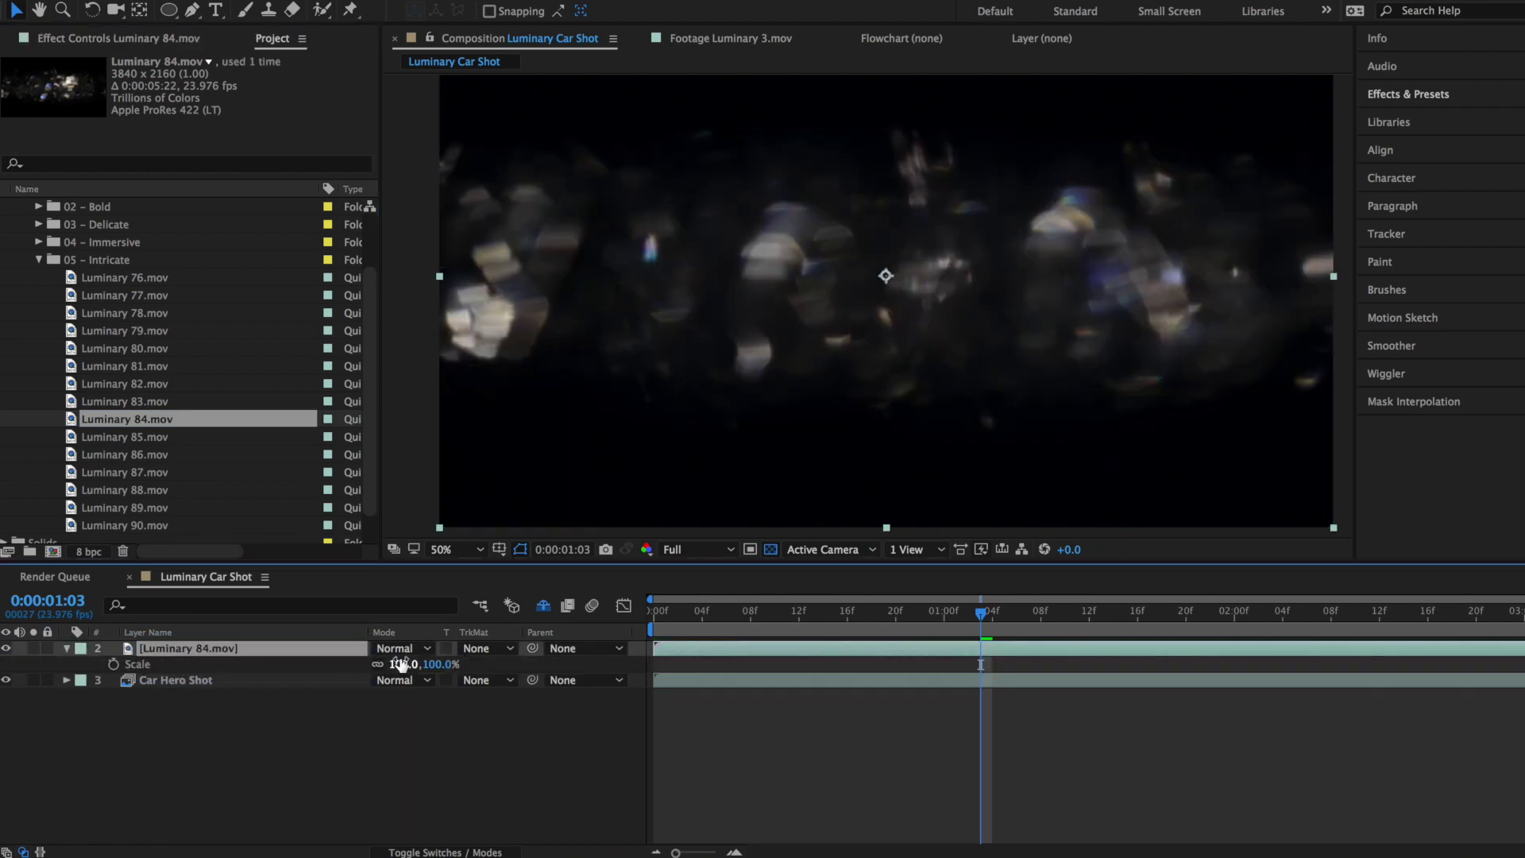
{"action": "left_click_drag", "start_coordinate": [397, 666], "coordinate": [354, 678]}
- Position the glint over the right headlight and set its blend mode to Screen
{"action": "left_click_drag", "start_coordinate": [770, 274], "coordinate": [998, 323]}
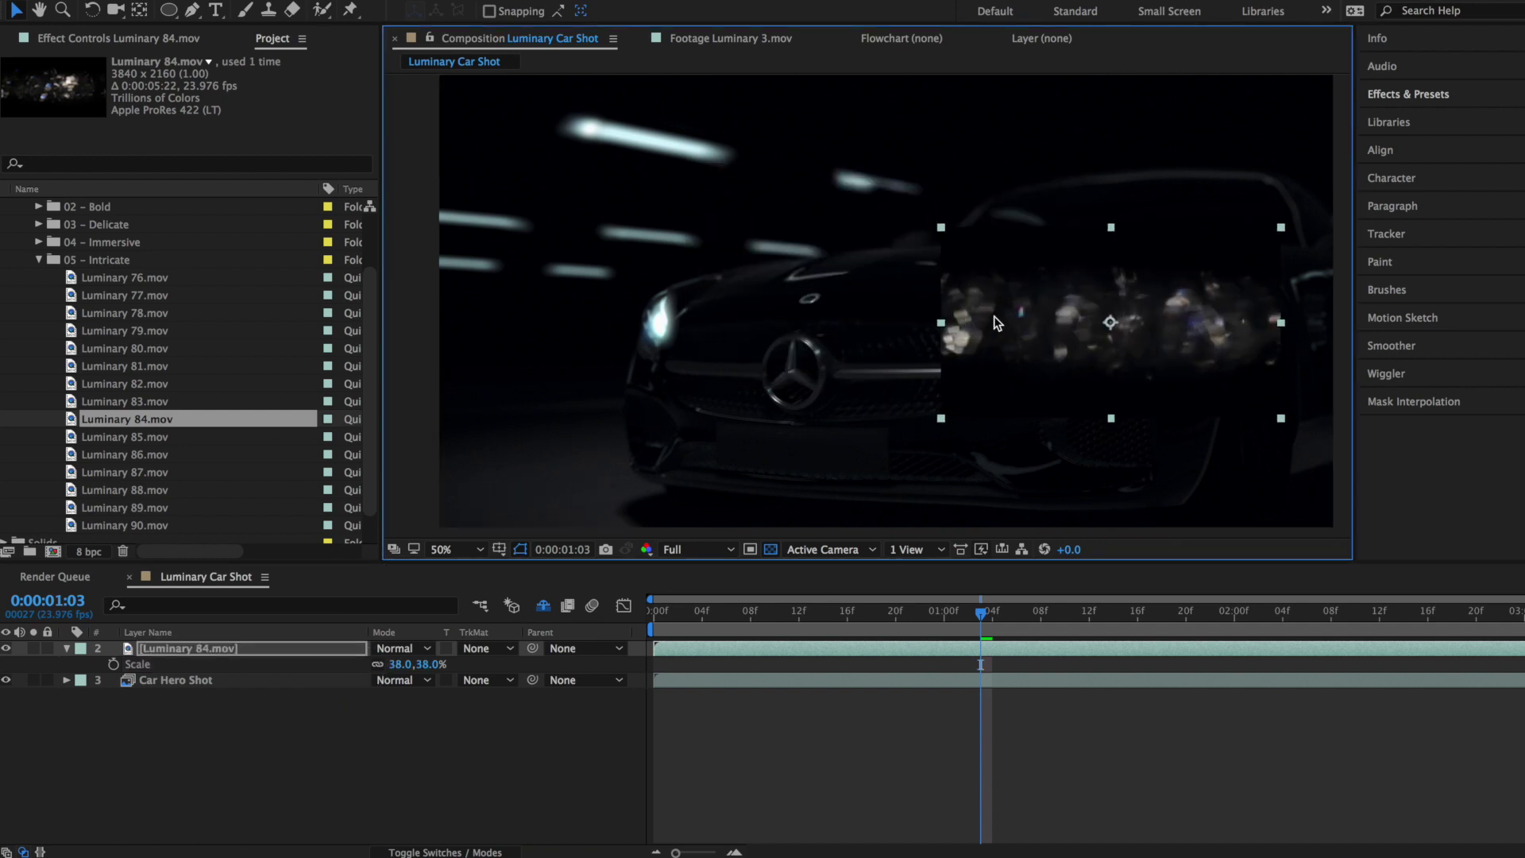
{"action": "left_click", "coordinate": [423, 648]}
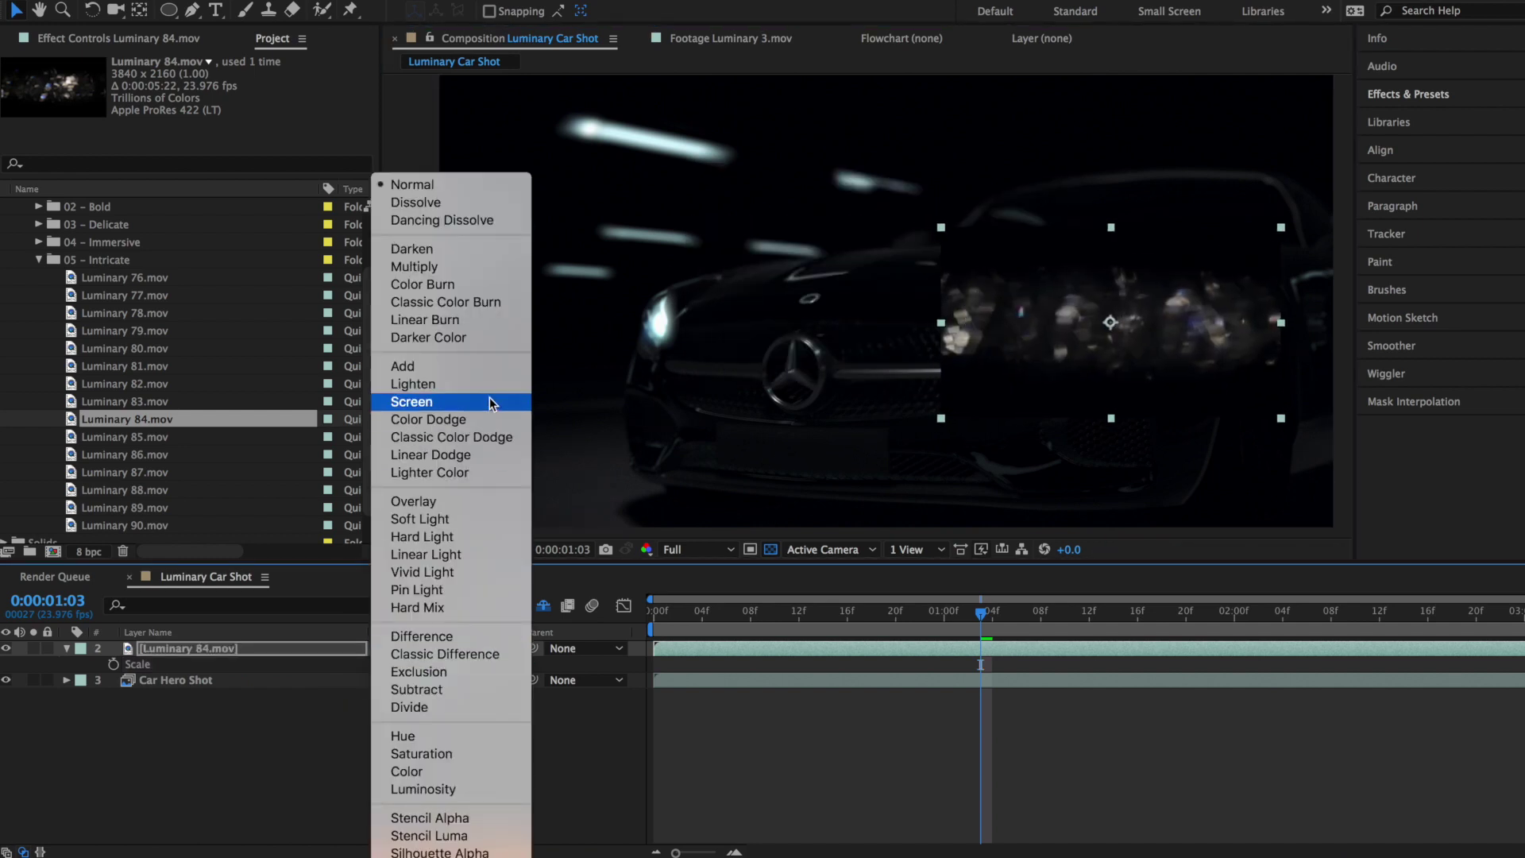
{"action": "left_click", "coordinate": [489, 397]}
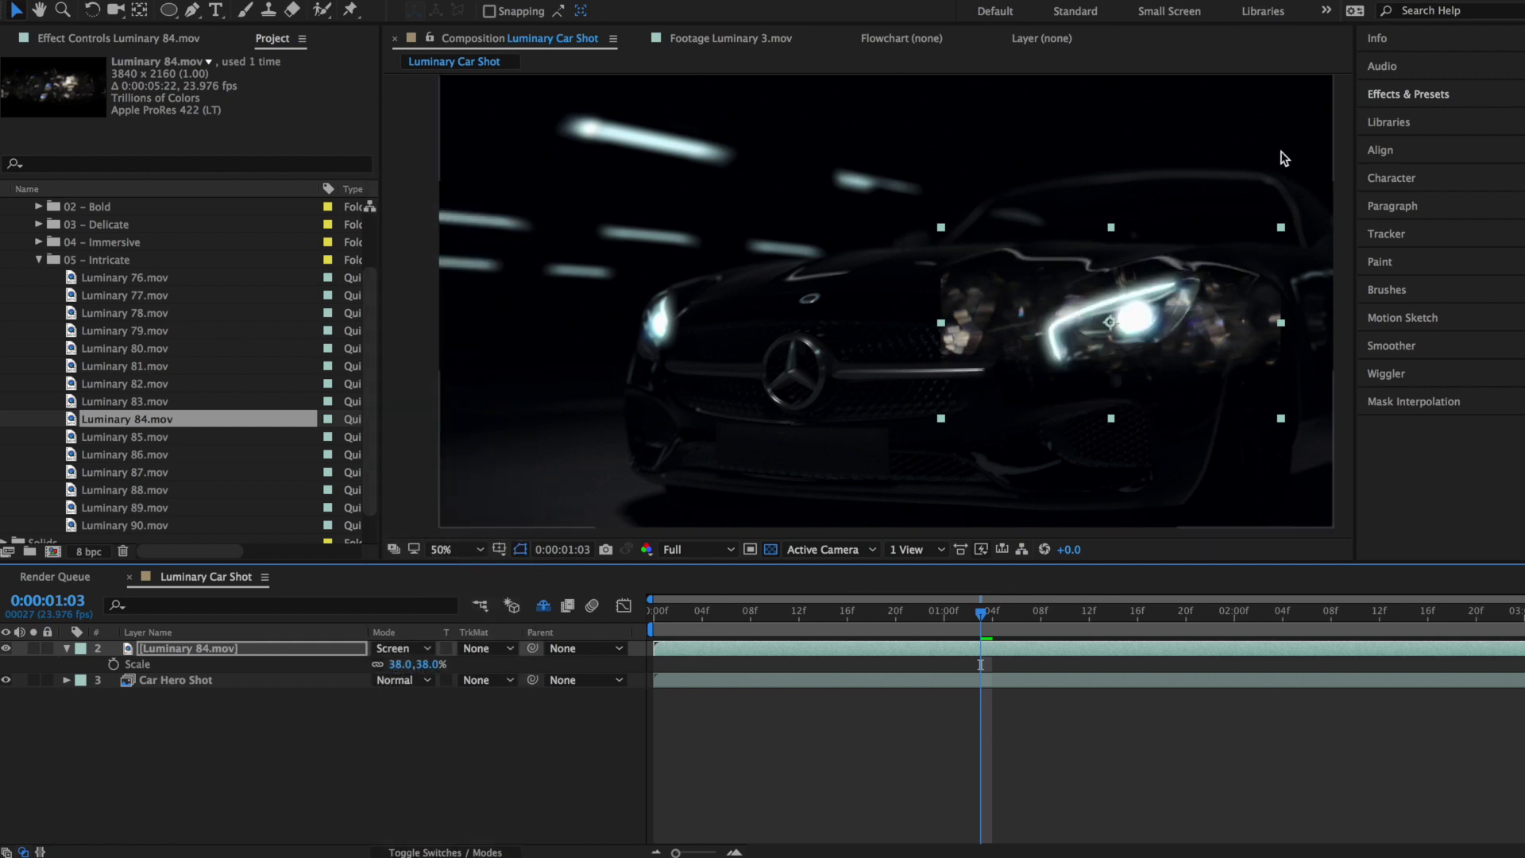
- Apply Curves to Luminary 84 and shape a contrasty S-curve in RGB
{"action": "left_click", "coordinate": [1403, 93]}
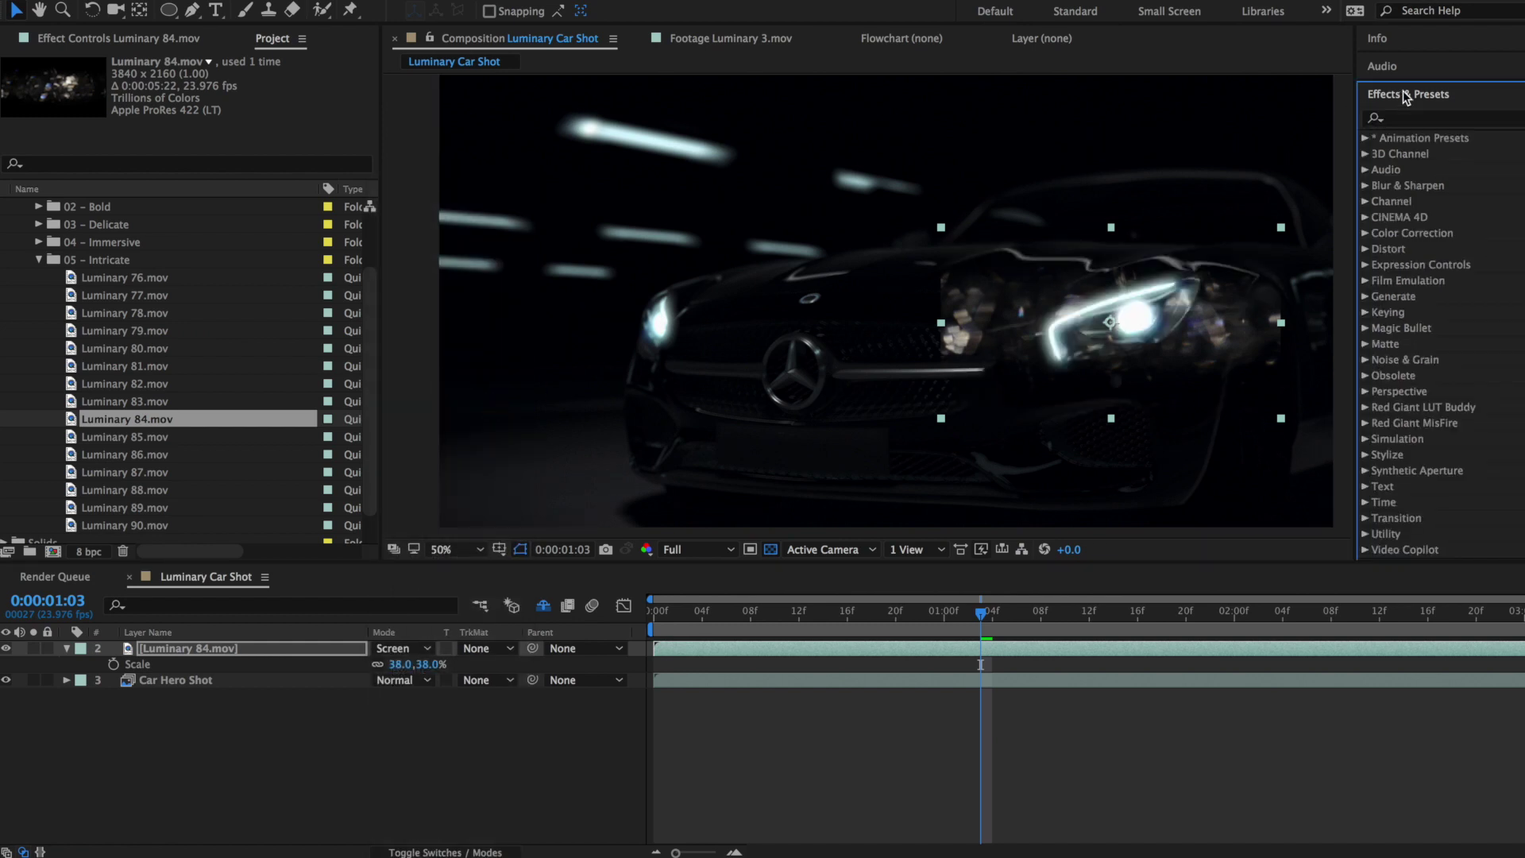
{"action": "left_click", "coordinate": [1366, 233]}
{"action": "left_click_drag", "start_coordinate": [1422, 534], "coordinate": [239, 648]}
{"action": "left_click", "coordinate": [201, 213]}
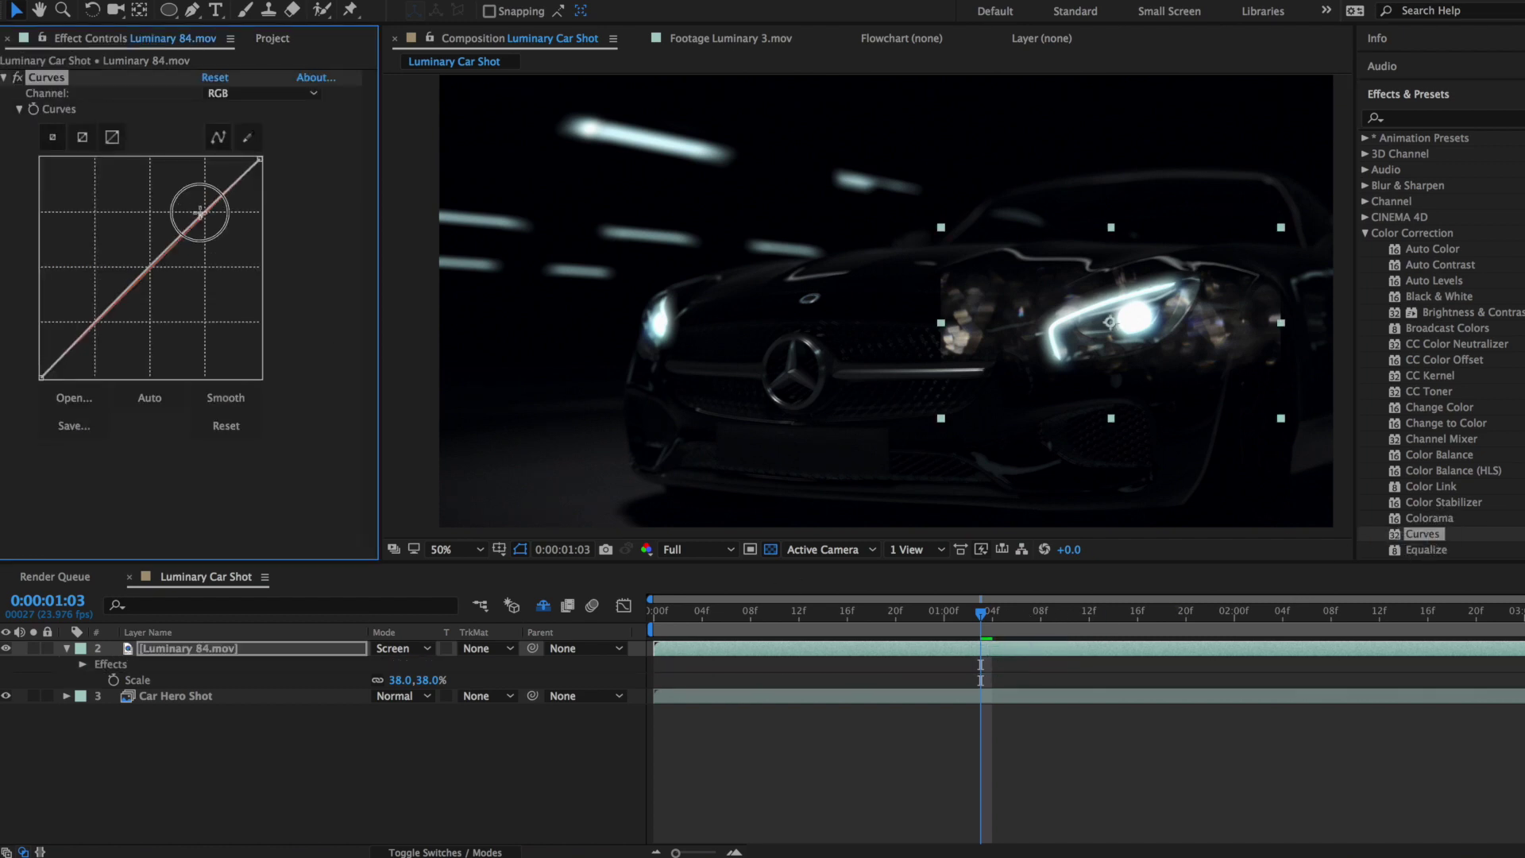
{"action": "left_click_drag", "start_coordinate": [111, 307], "coordinate": [122, 336]}
- Lower the Red channel curve, switch to the Green channel, then hide Luminary 84
{"action": "left_click", "coordinate": [286, 92]}
{"action": "left_click", "coordinate": [261, 134]}
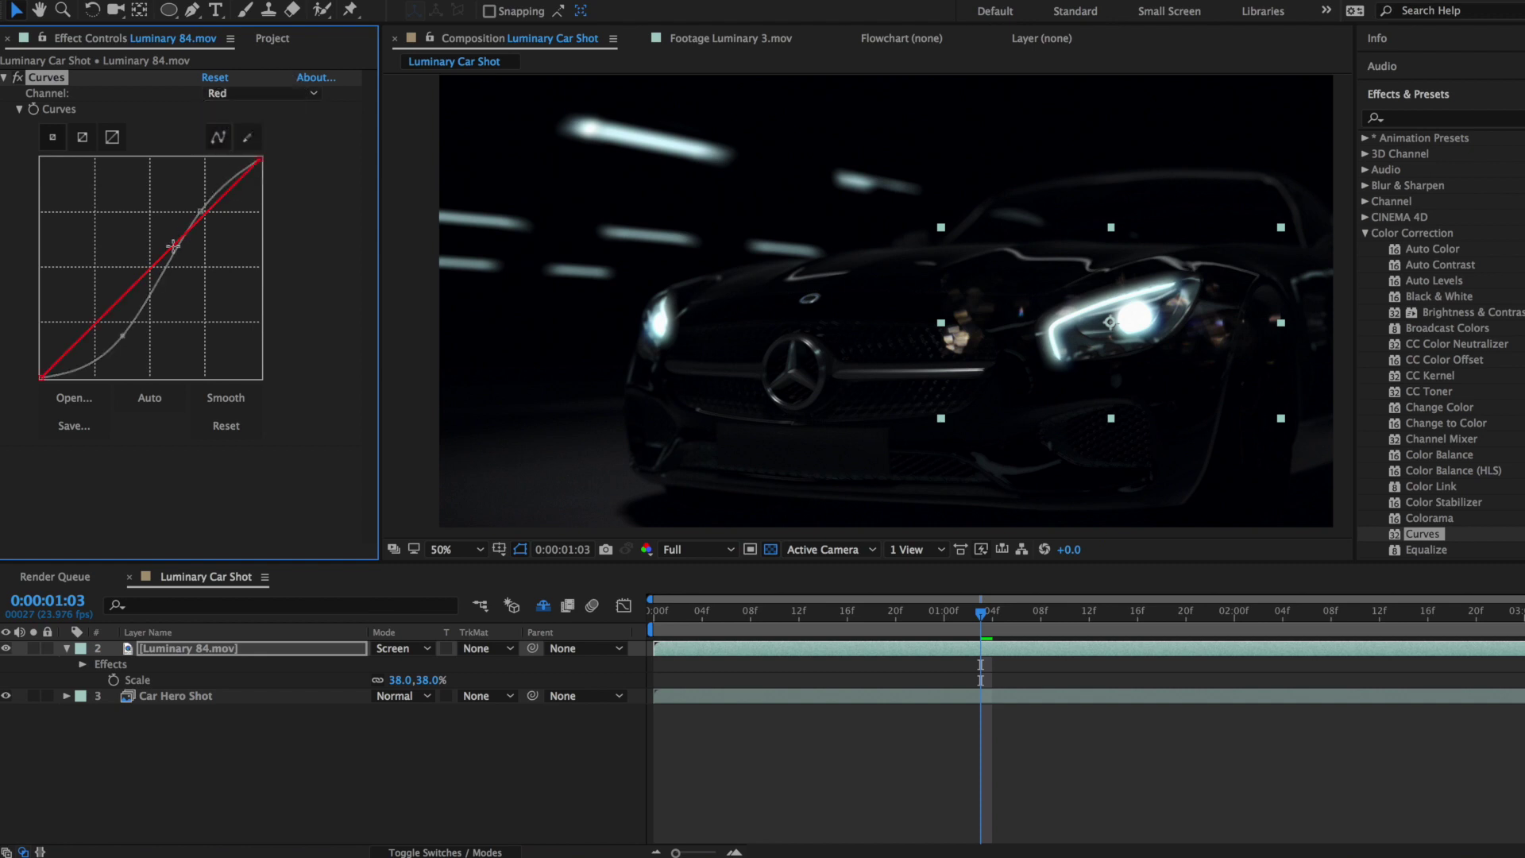
{"action": "mouse_move", "coordinate": [177, 242]}
{"action": "left_mouse_down"}
{"action": "mouse_move", "coordinate": [181, 274]}
{"action": "mouse_move", "coordinate": [180, 255]}
{"action": "left_mouse_up"}
{"action": "left_click", "coordinate": [286, 93]}
{"action": "left_click", "coordinate": [263, 148]}
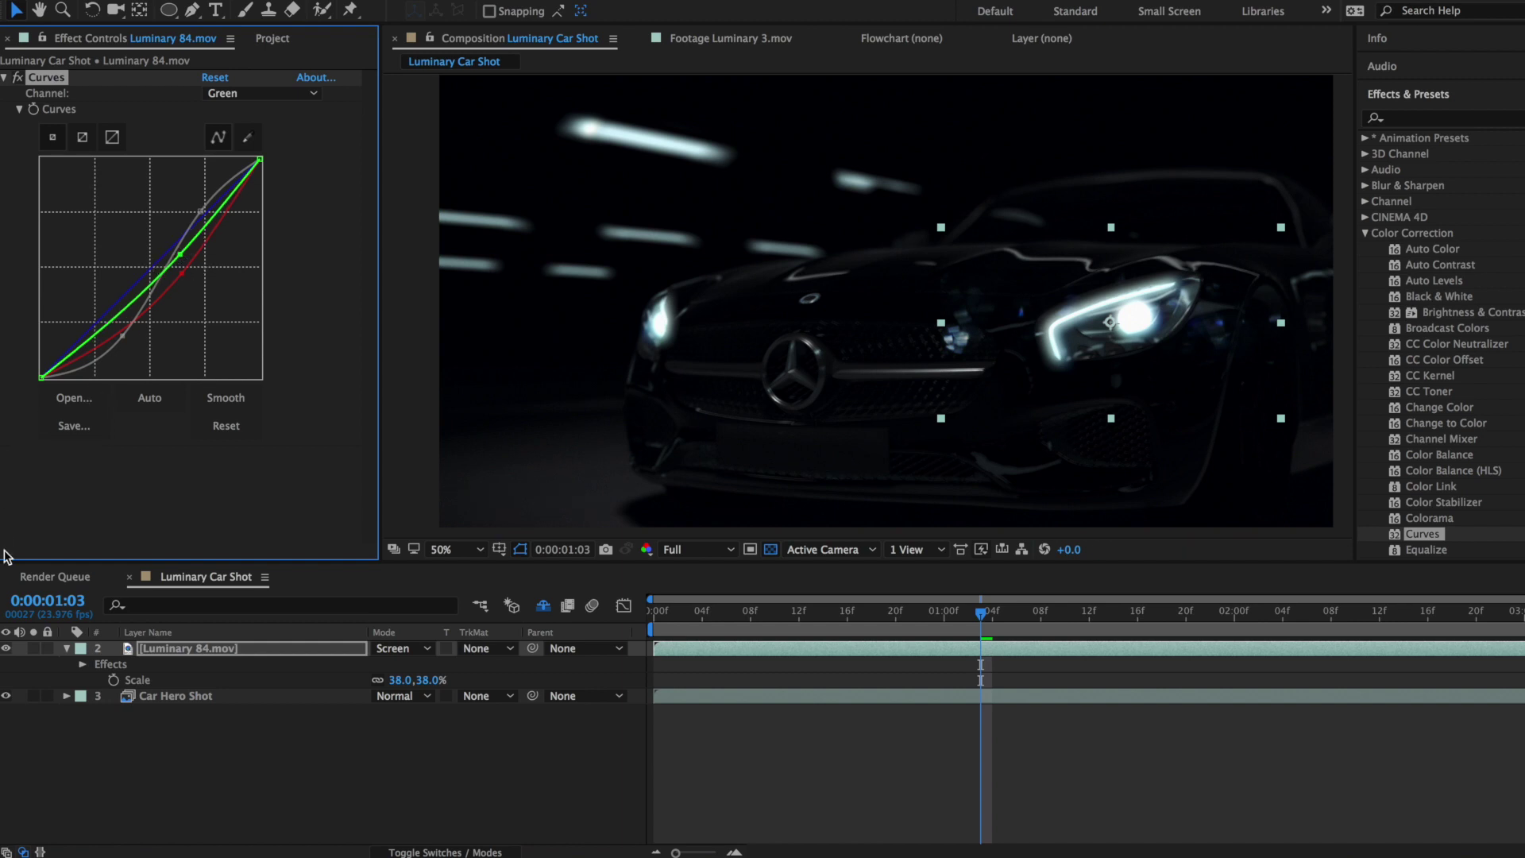
{"action": "left_click", "coordinate": [7, 649]}
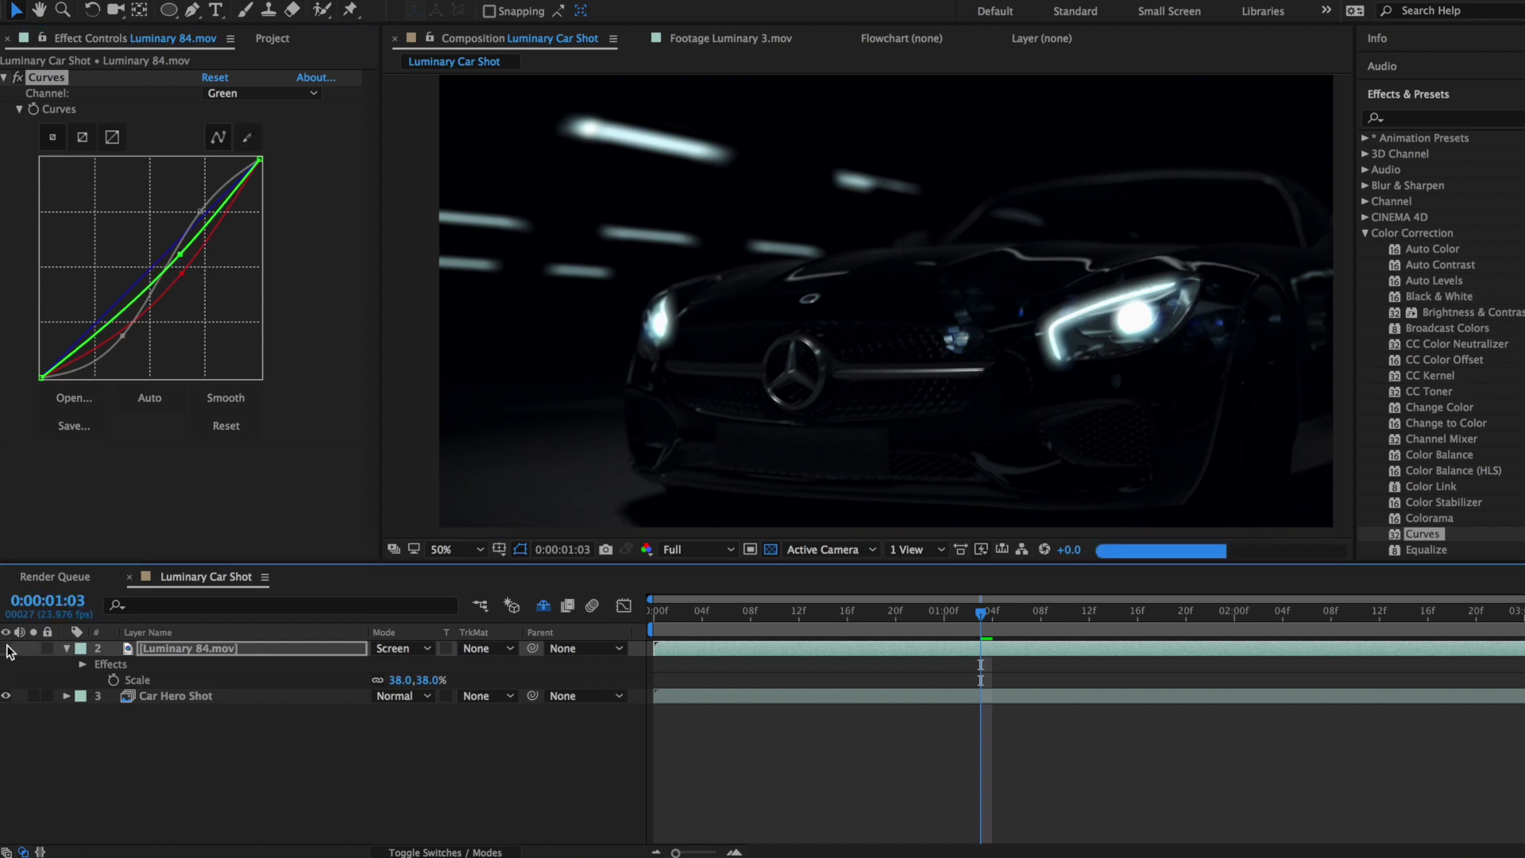
- Duplicate Car Hero Shot, rename the copy 'Luma Matte', and apply Curves to it
{"action": "left_click", "coordinate": [249, 697]}
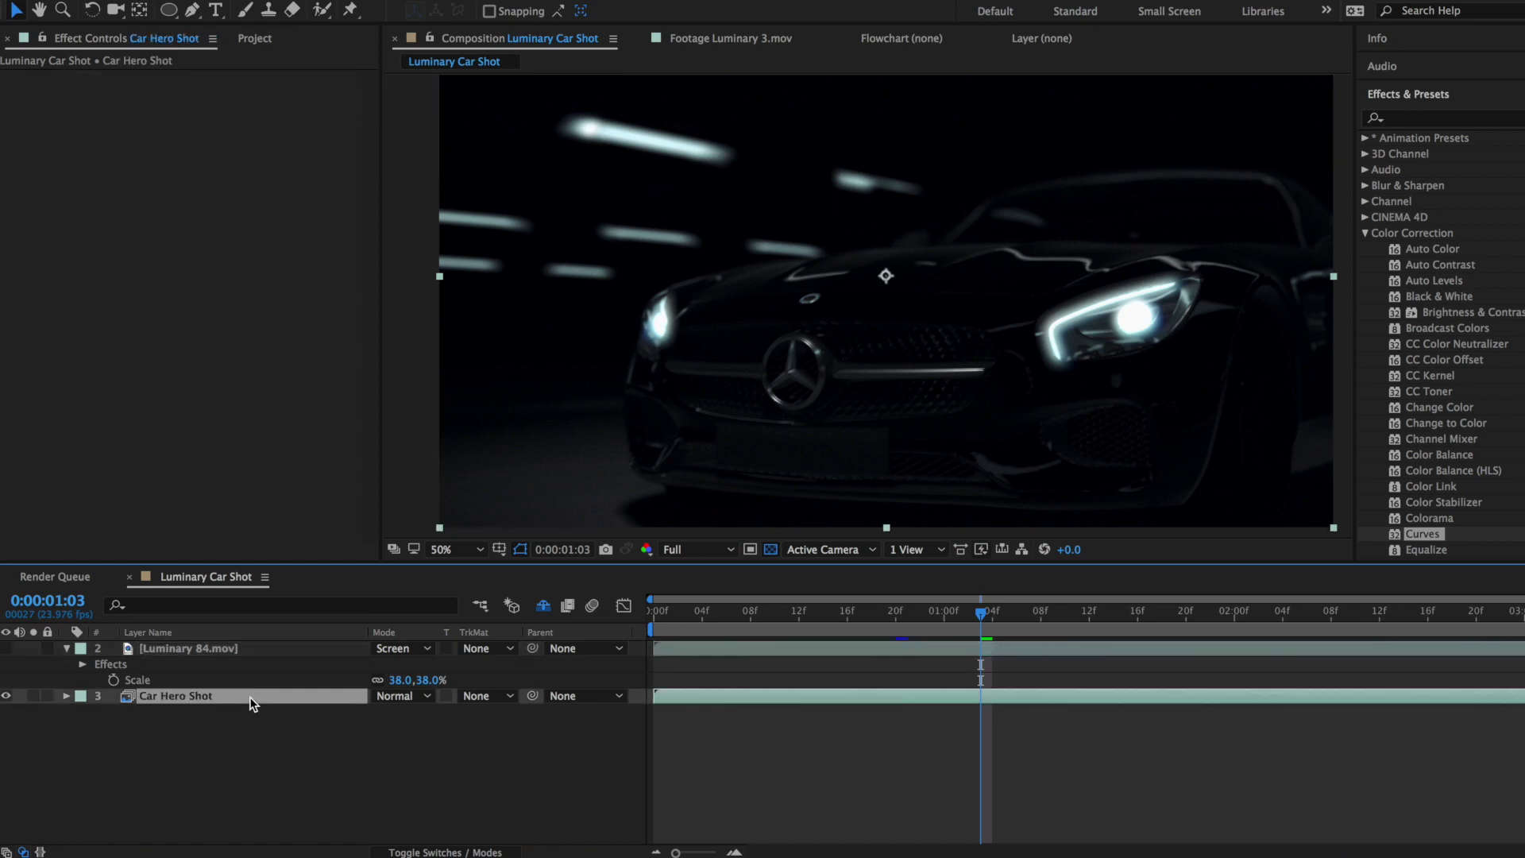
{"action": "key", "text": "ctrl+d"}
{"action": "key", "text": "Return"}
{"action": "type", "text": "Luma"}
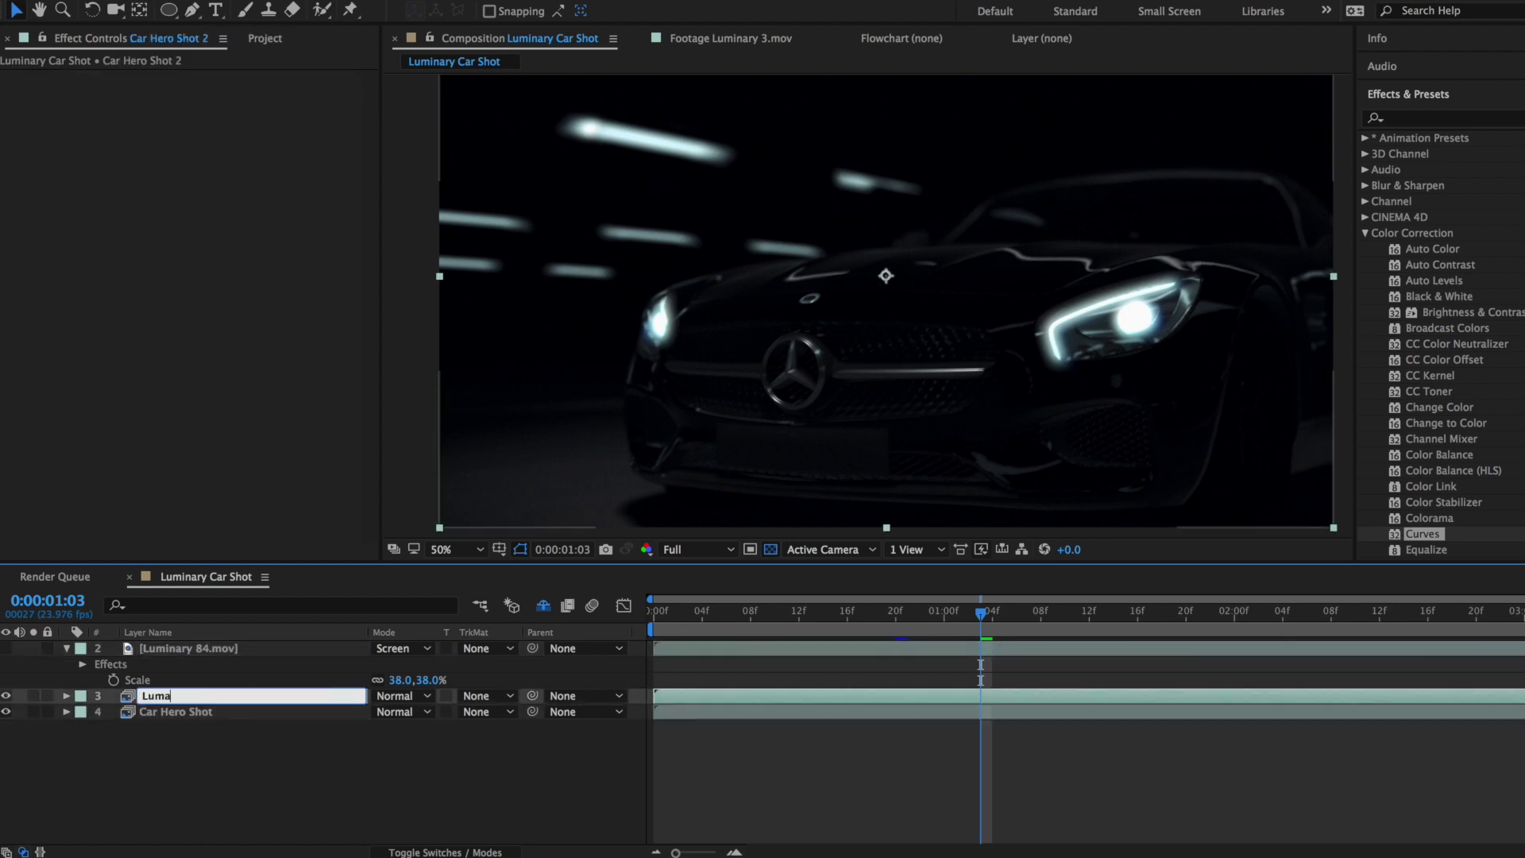
{"action": "type", "text": " Matte"}
{"action": "key", "text": "Return"}
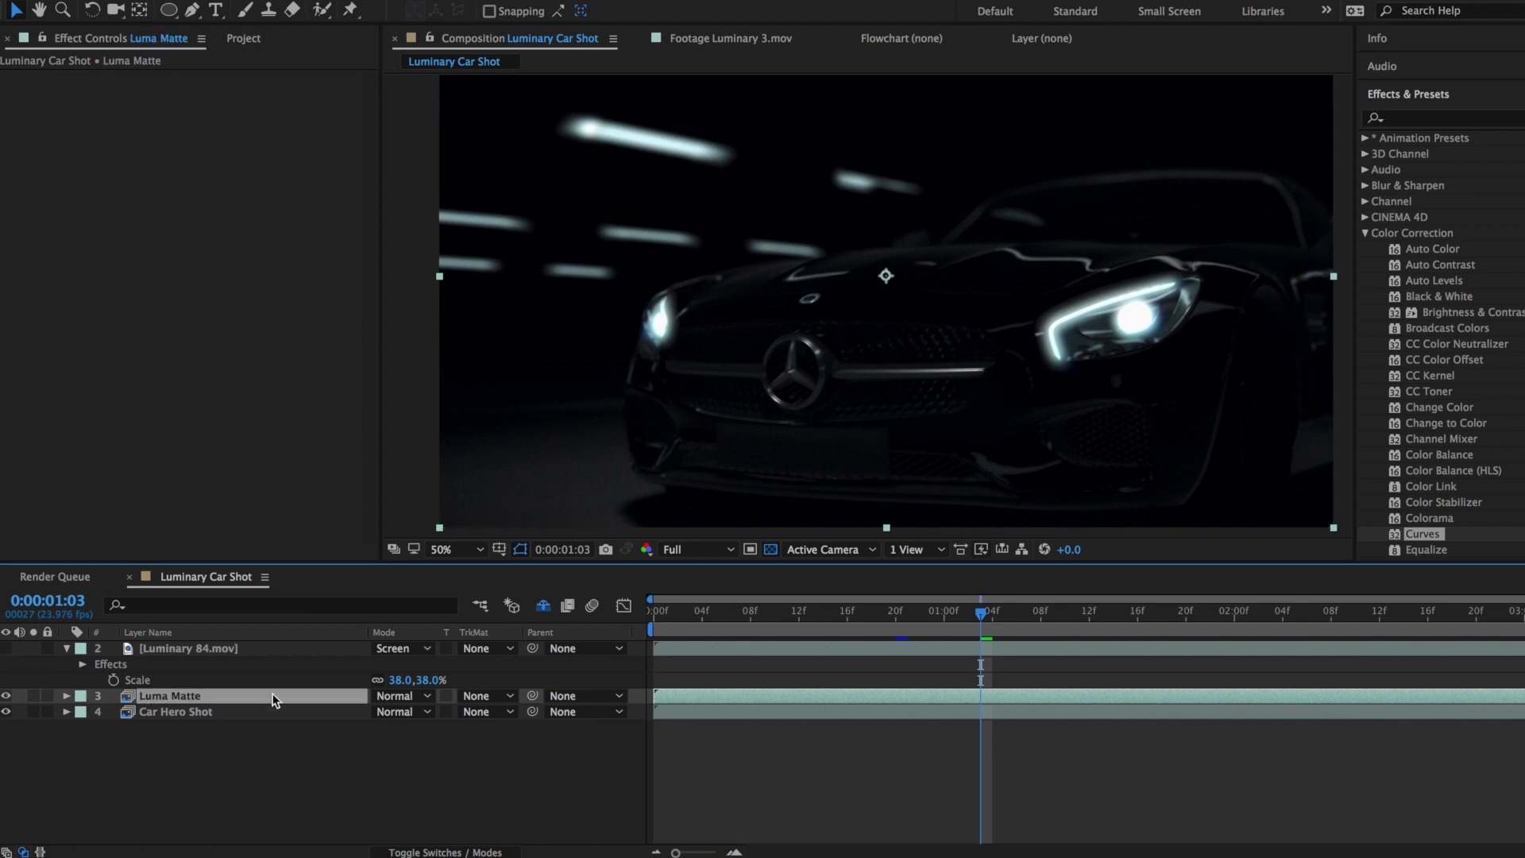
{"action": "left_click_drag", "start_coordinate": [1419, 532], "coordinate": [1000, 693]}
- Steepen Luma Matte's curve to crush shadows, then add Hue/Saturation at Master Saturation -100
{"action": "left_click_drag", "start_coordinate": [218, 196], "coordinate": [185, 158]}
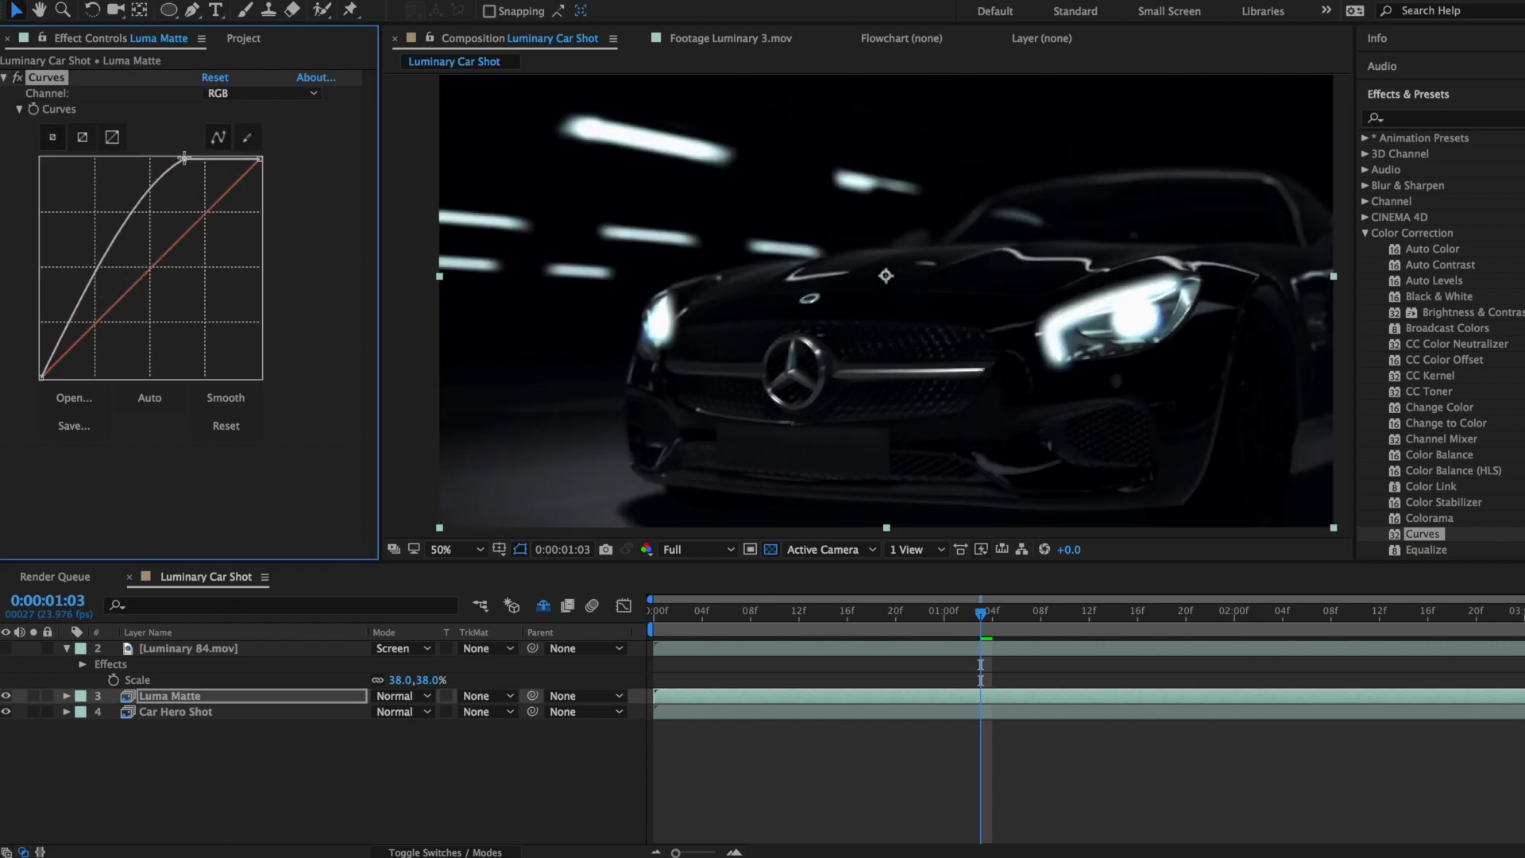
{"action": "left_click_drag", "start_coordinate": [42, 378], "coordinate": [116, 397]}
{"action": "scroll", "coordinate": [1445, 318], "scroll_direction": "down", "scroll_amount": 5}
{"action": "left_click_drag", "start_coordinate": [1483, 368], "coordinate": [1018, 699]}
{"action": "left_click_drag", "start_coordinate": [195, 447], "coordinate": [1, 438]}
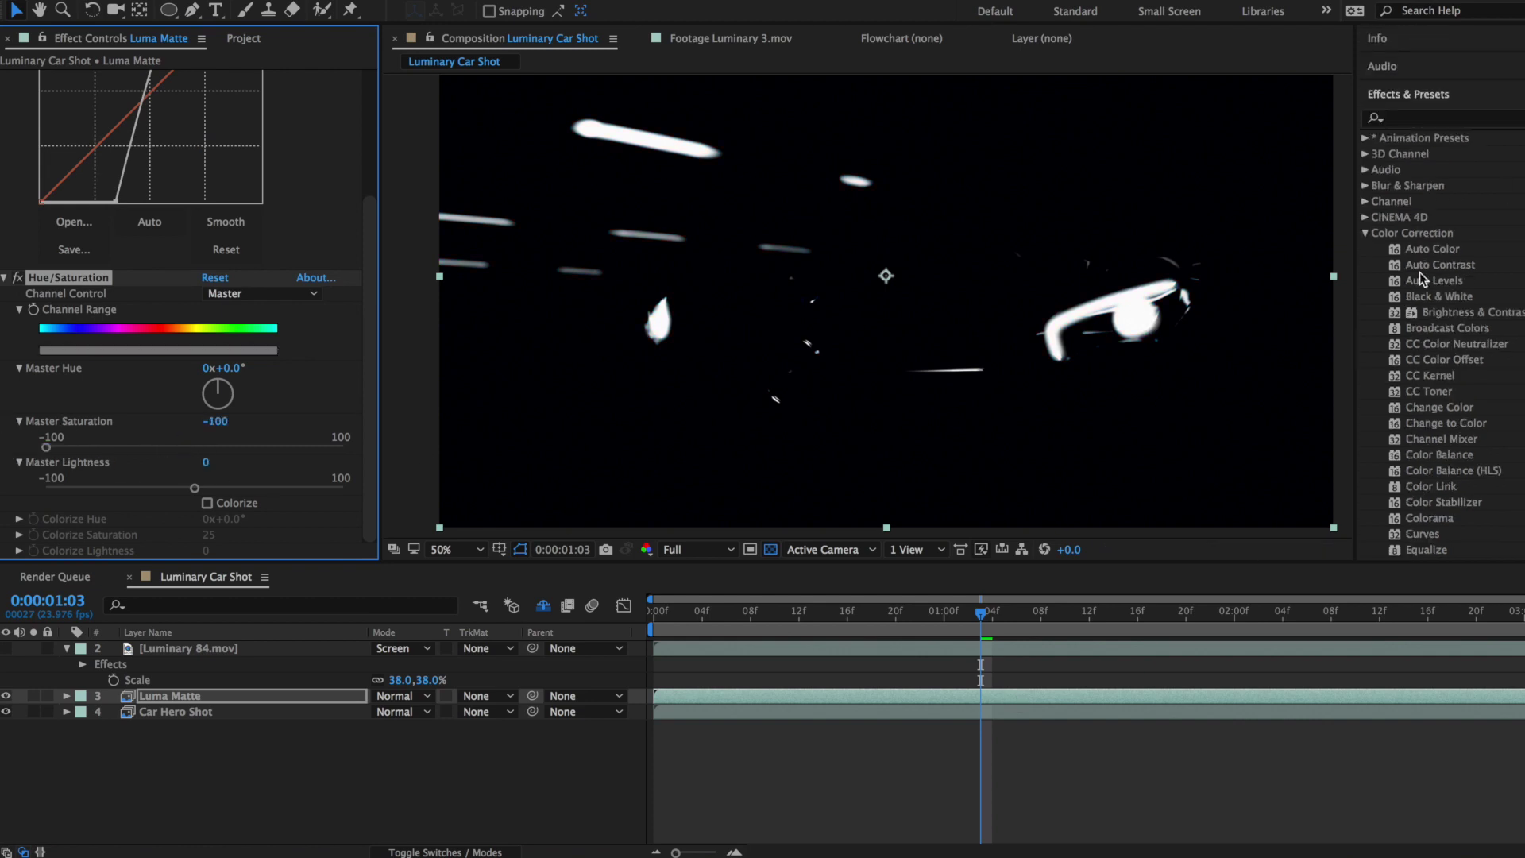
- Add Gaussian Blur at Blurriness 200 to Luma Matte, then hide it and show Luminary 84
{"action": "left_click", "coordinate": [1365, 233]}
{"action": "left_click", "coordinate": [1366, 187]}
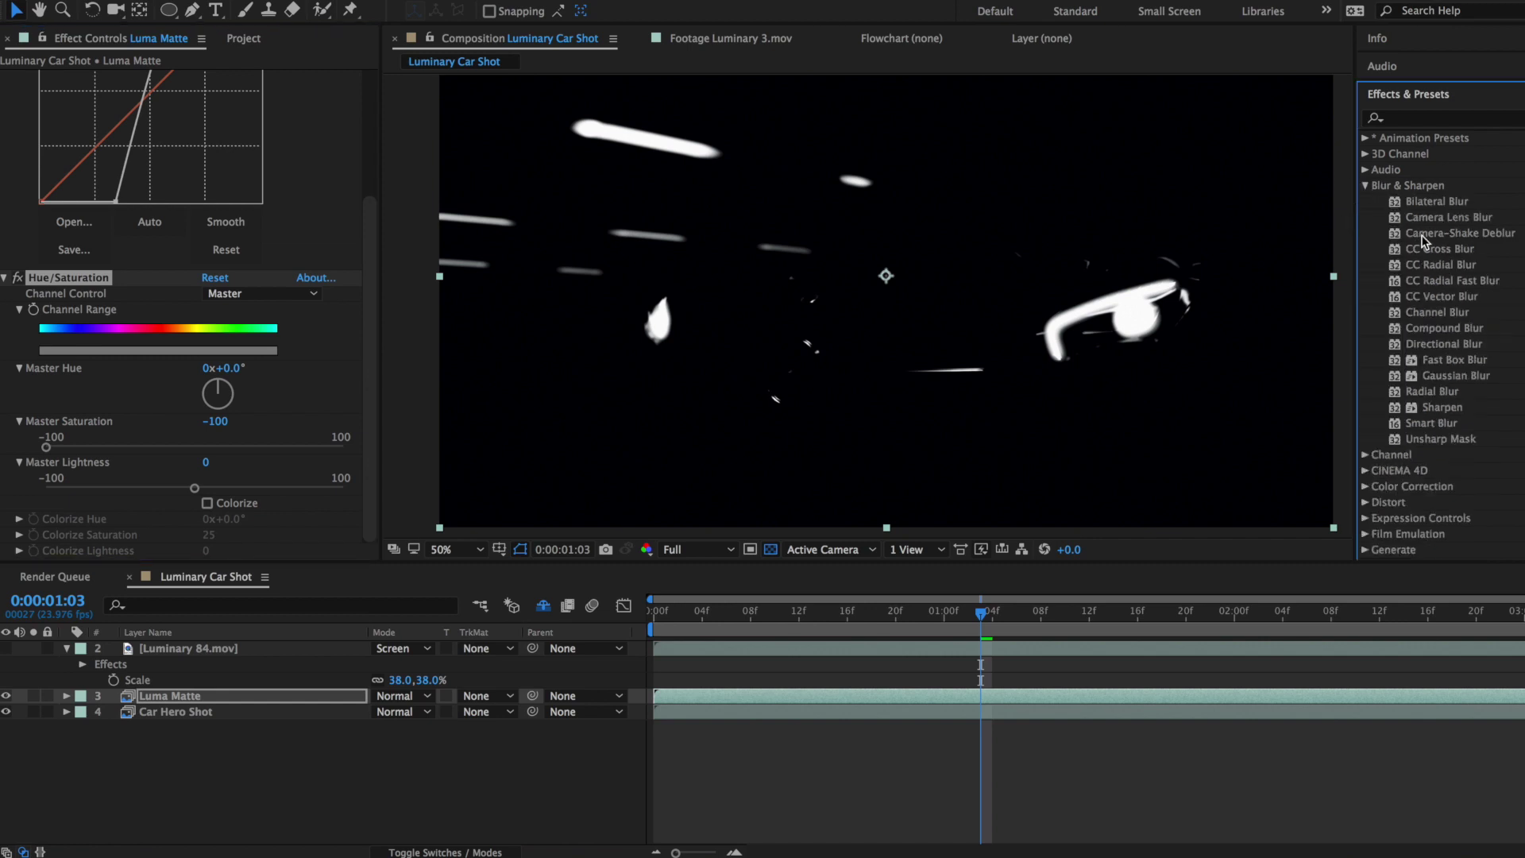
{"action": "left_click_drag", "start_coordinate": [1447, 375], "coordinate": [919, 697]}
{"action": "left_click", "coordinate": [210, 519]}
{"action": "type", "text": "200"}
{"action": "key", "text": "Return"}
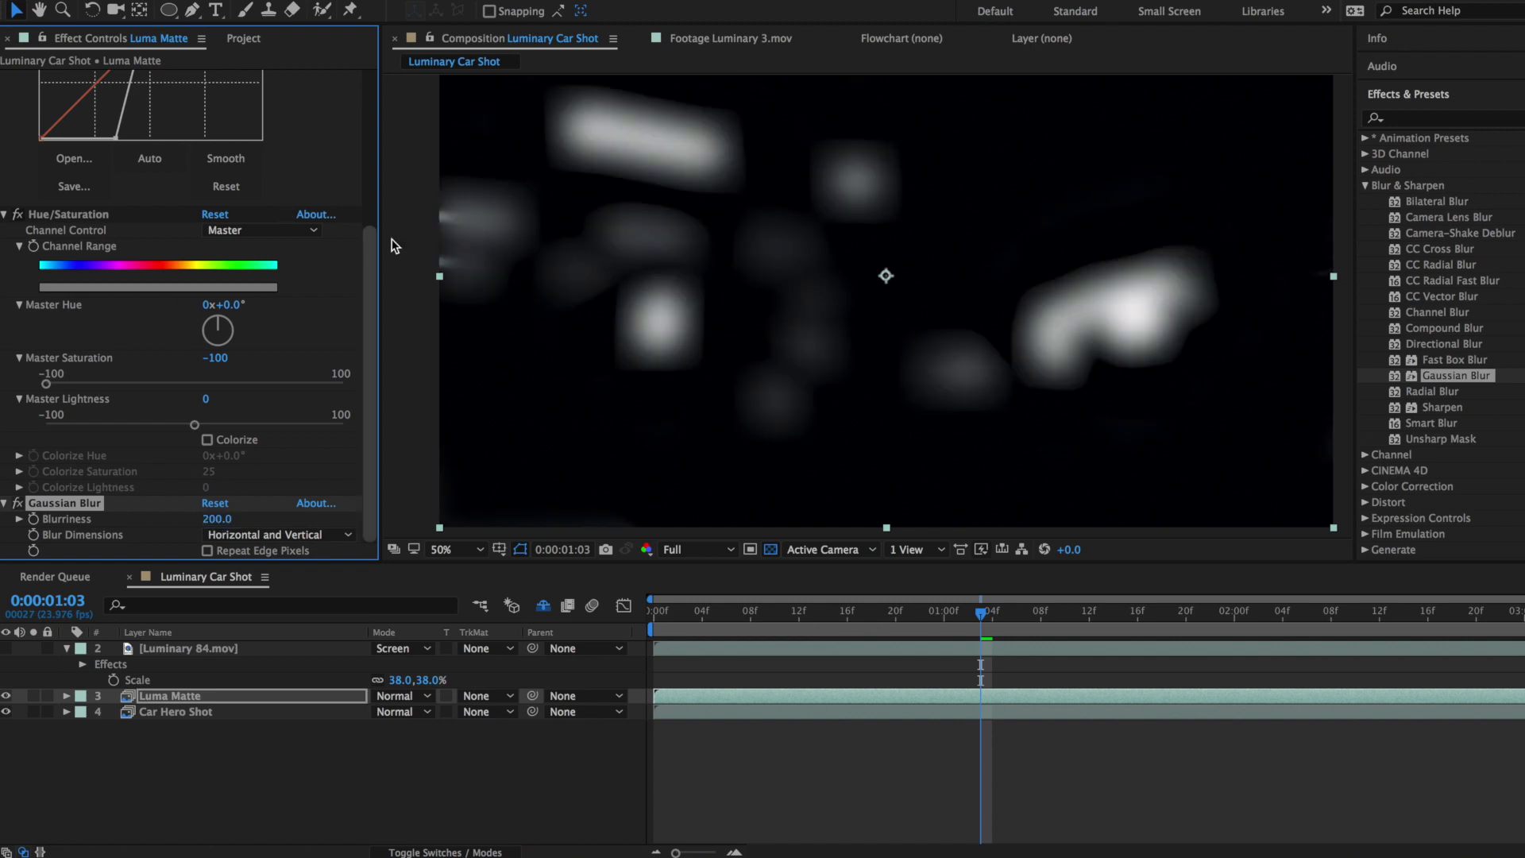
{"action": "left_click_drag", "start_coordinate": [374, 278], "coordinate": [364, 96]}
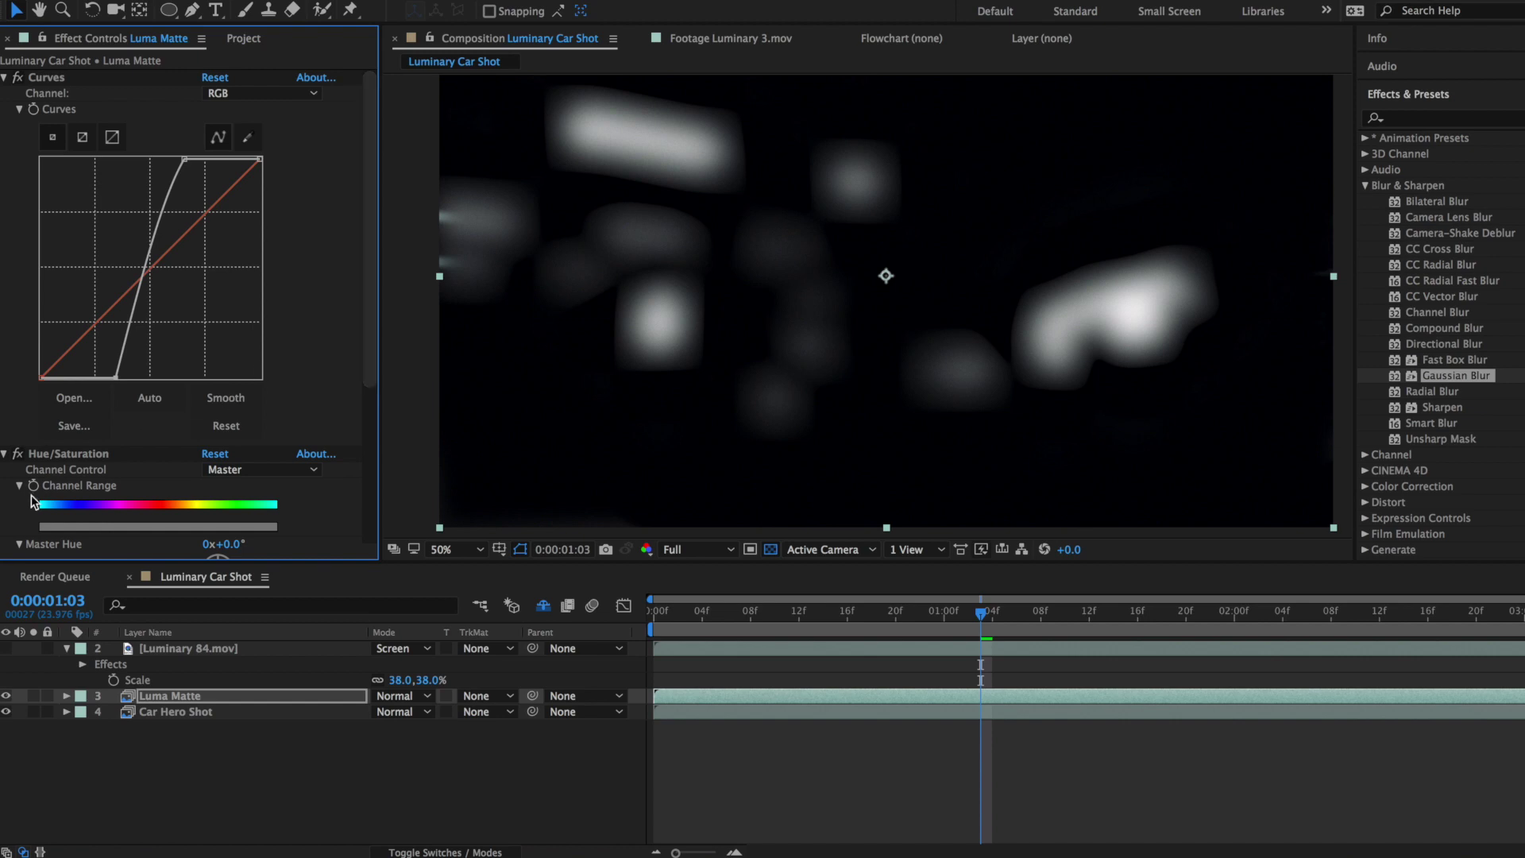
{"action": "left_click", "coordinate": [5, 696]}
{"action": "left_click", "coordinate": [5, 648]}
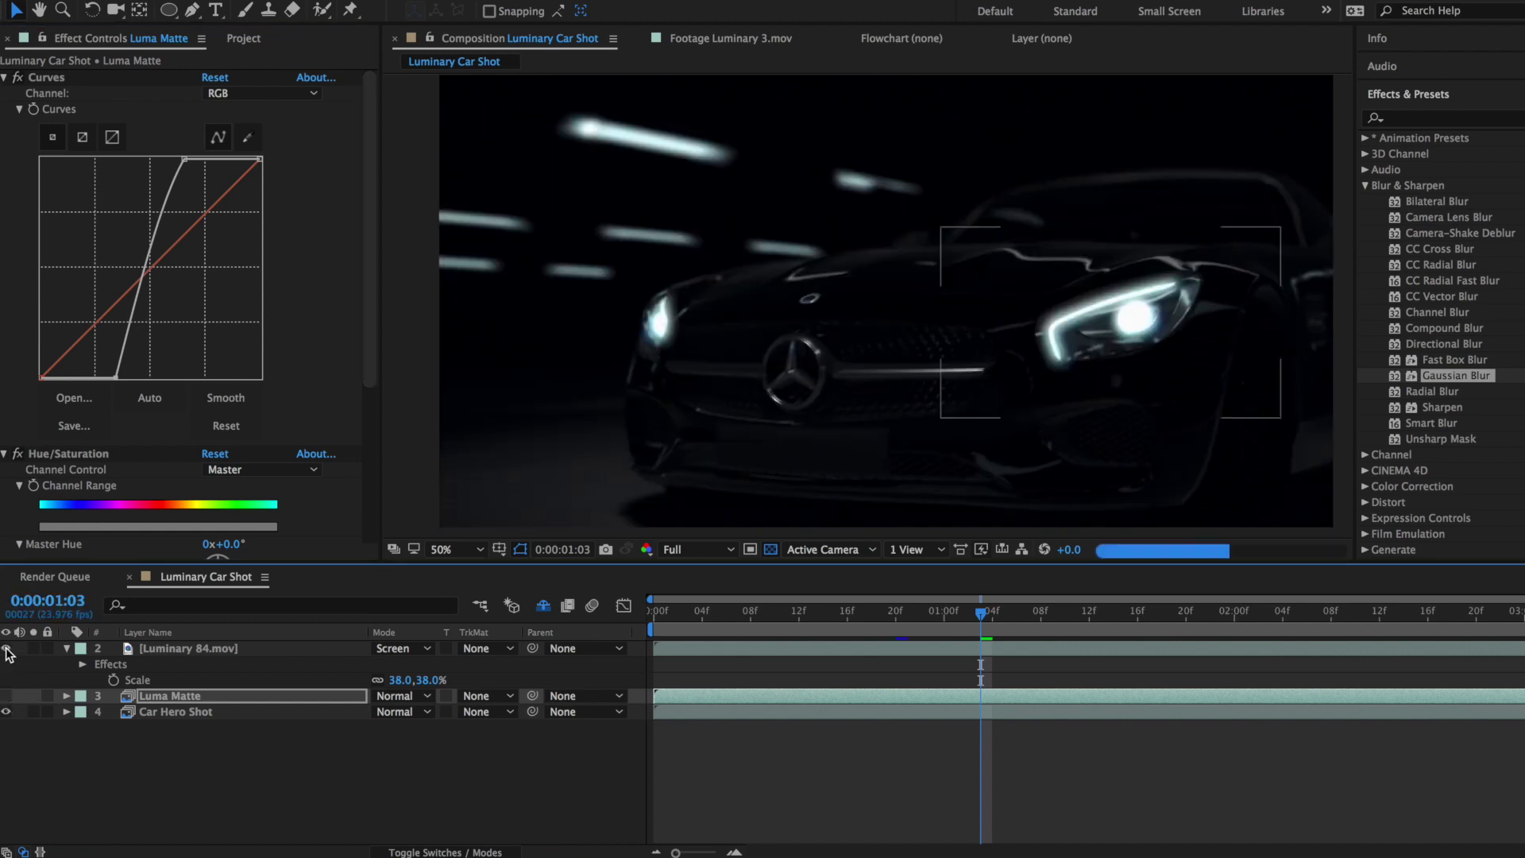
- Mask Luminary 84 with an ellipse around the right headlight, feathered about 57 px
{"action": "left_click", "coordinate": [248, 650]}
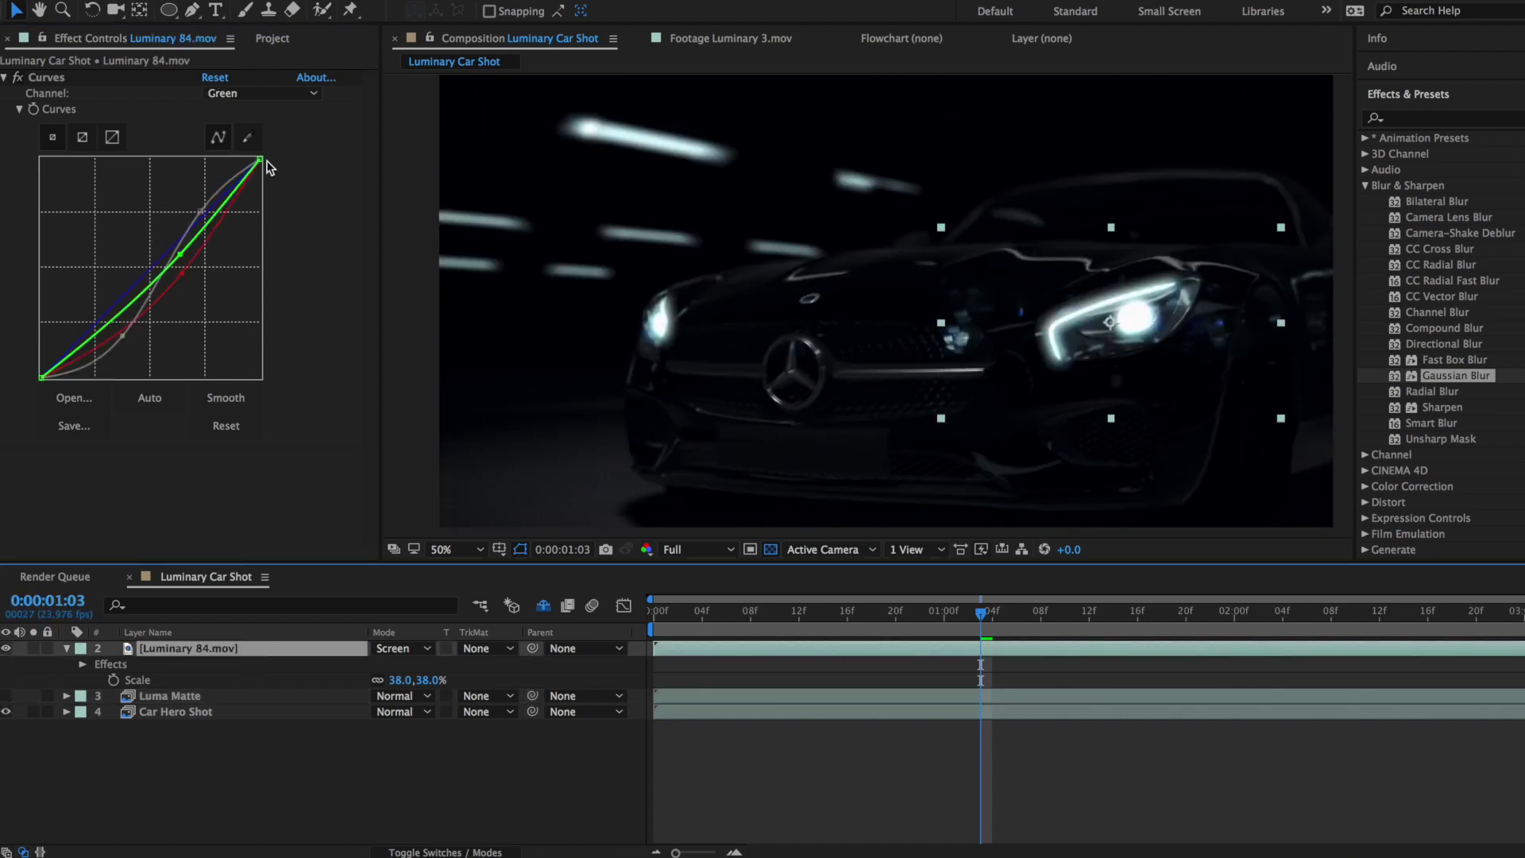
{"action": "left_click", "coordinate": [175, 11]}
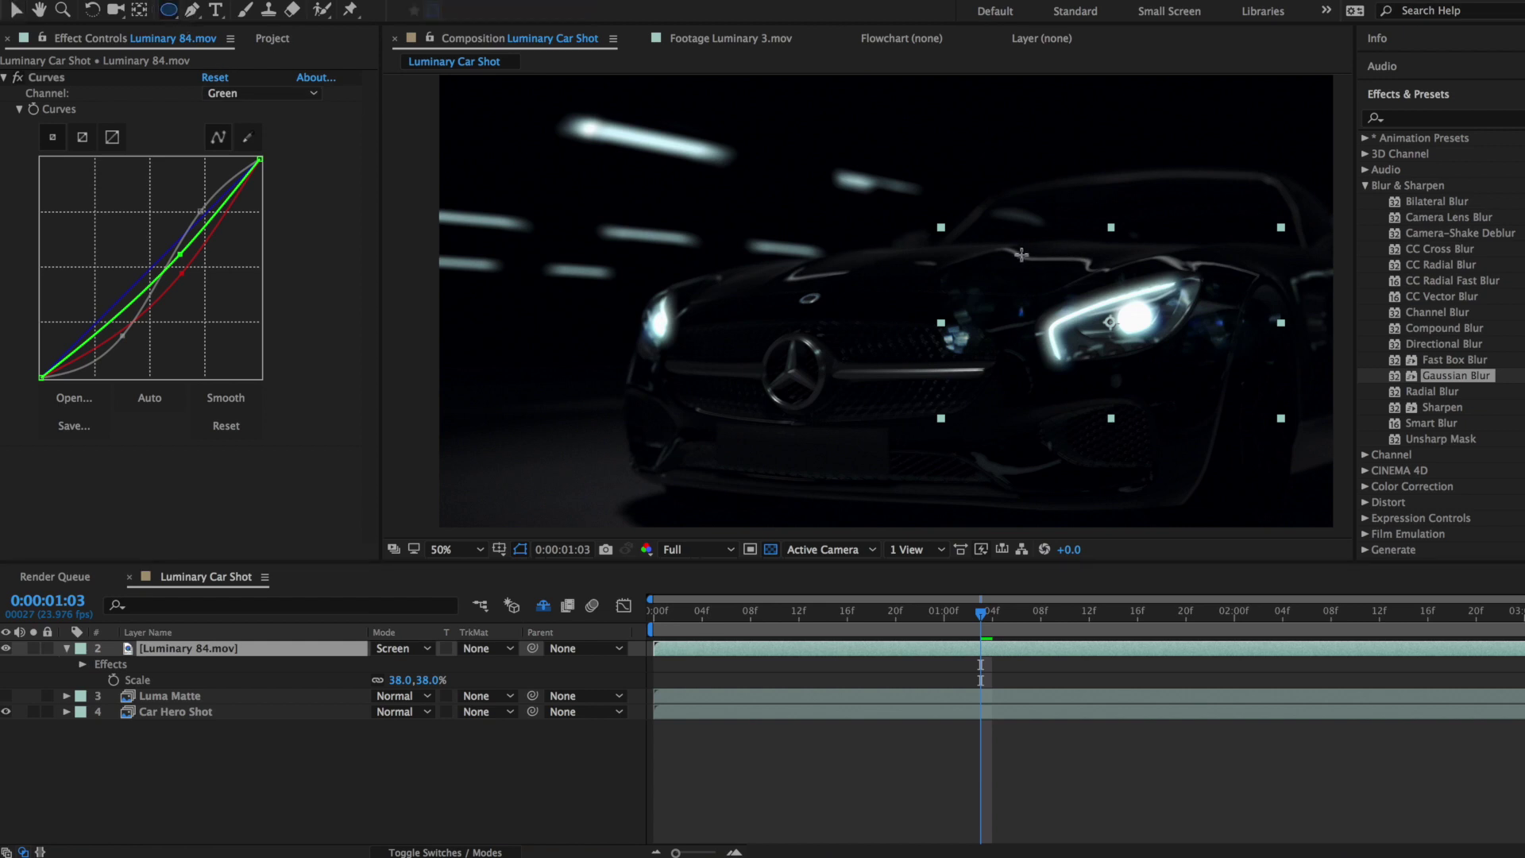
{"action": "left_click_drag", "start_coordinate": [1014, 252], "coordinate": [1225, 389]}
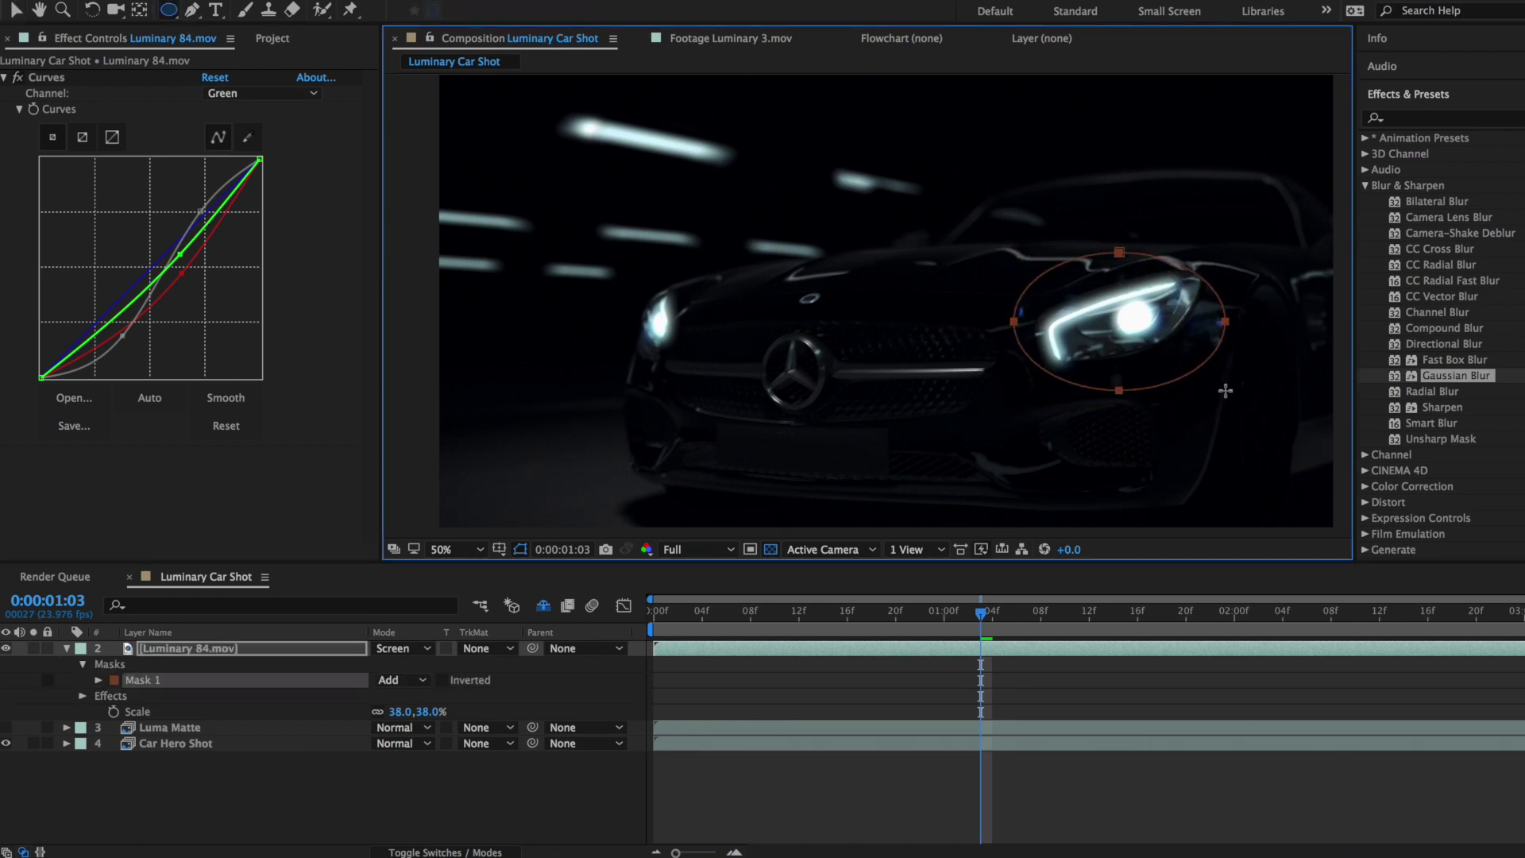
{"action": "key", "text": "f"}
{"action": "left_click_drag", "start_coordinate": [399, 681], "coordinate": [447, 677]}
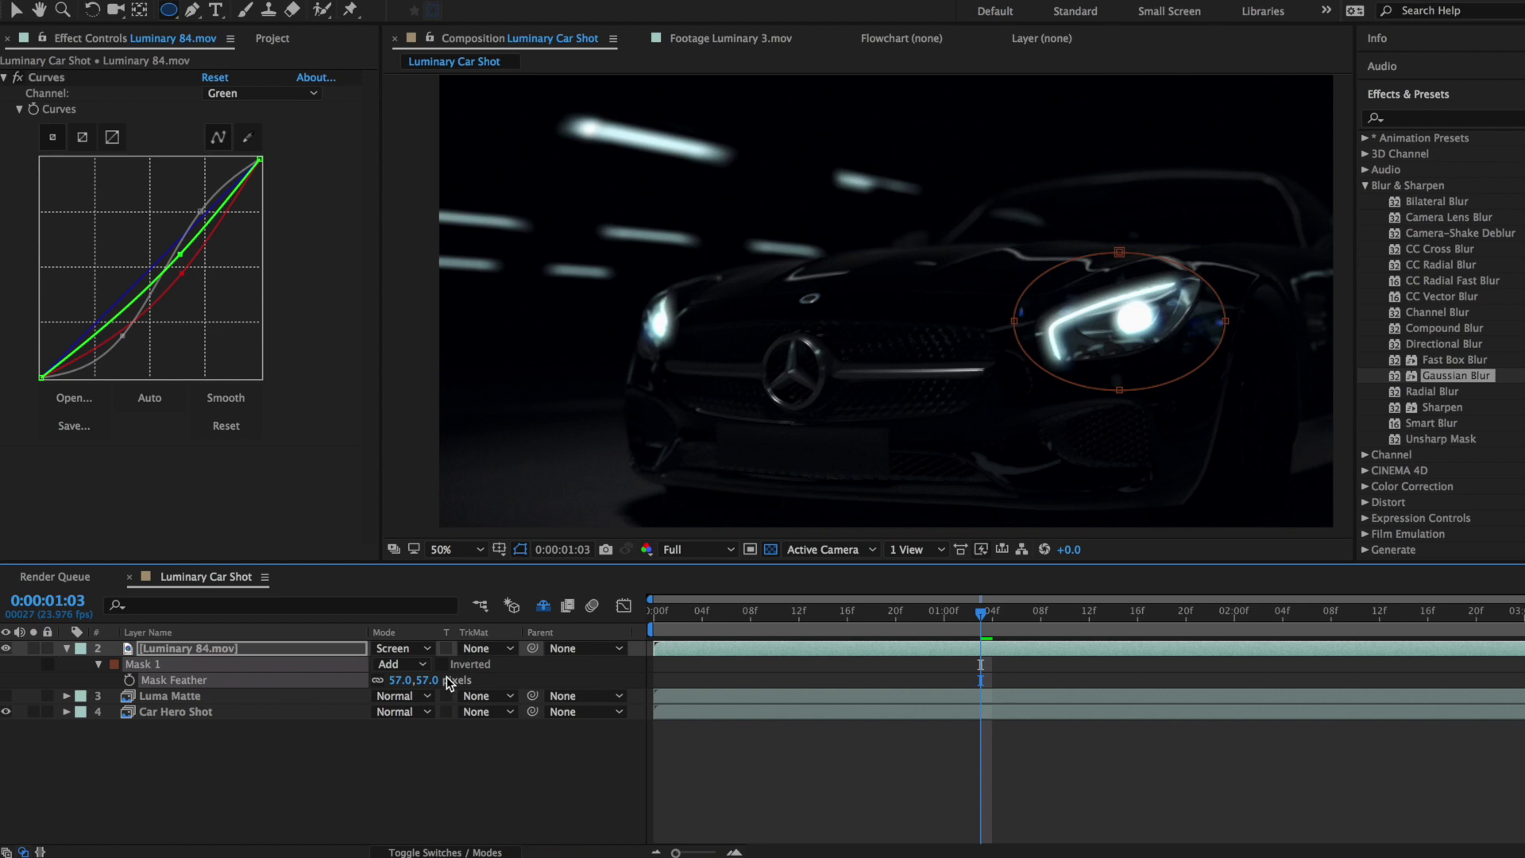
- Move the Luminary 84 layer directly beneath Luma Matte
{"action": "left_click", "coordinate": [67, 648]}
{"action": "left_click_drag", "start_coordinate": [254, 653], "coordinate": [254, 674]}
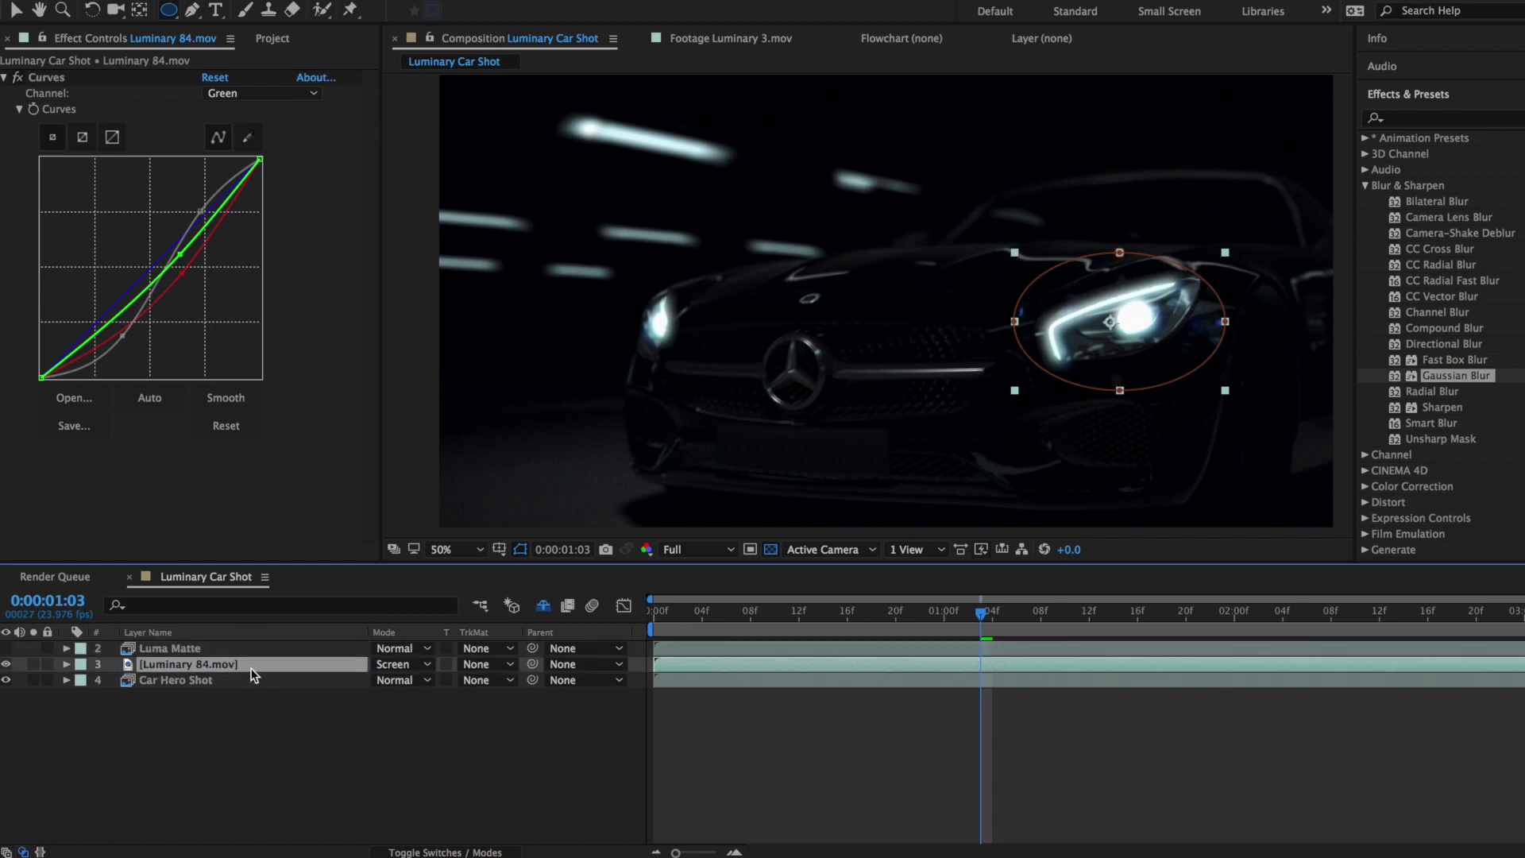
{"action": "left_click", "coordinate": [485, 664]}
- Set the glint's track matte to Luma Matte luminance and preview it, ending at 3:00
{"action": "left_click", "coordinate": [537, 750]}
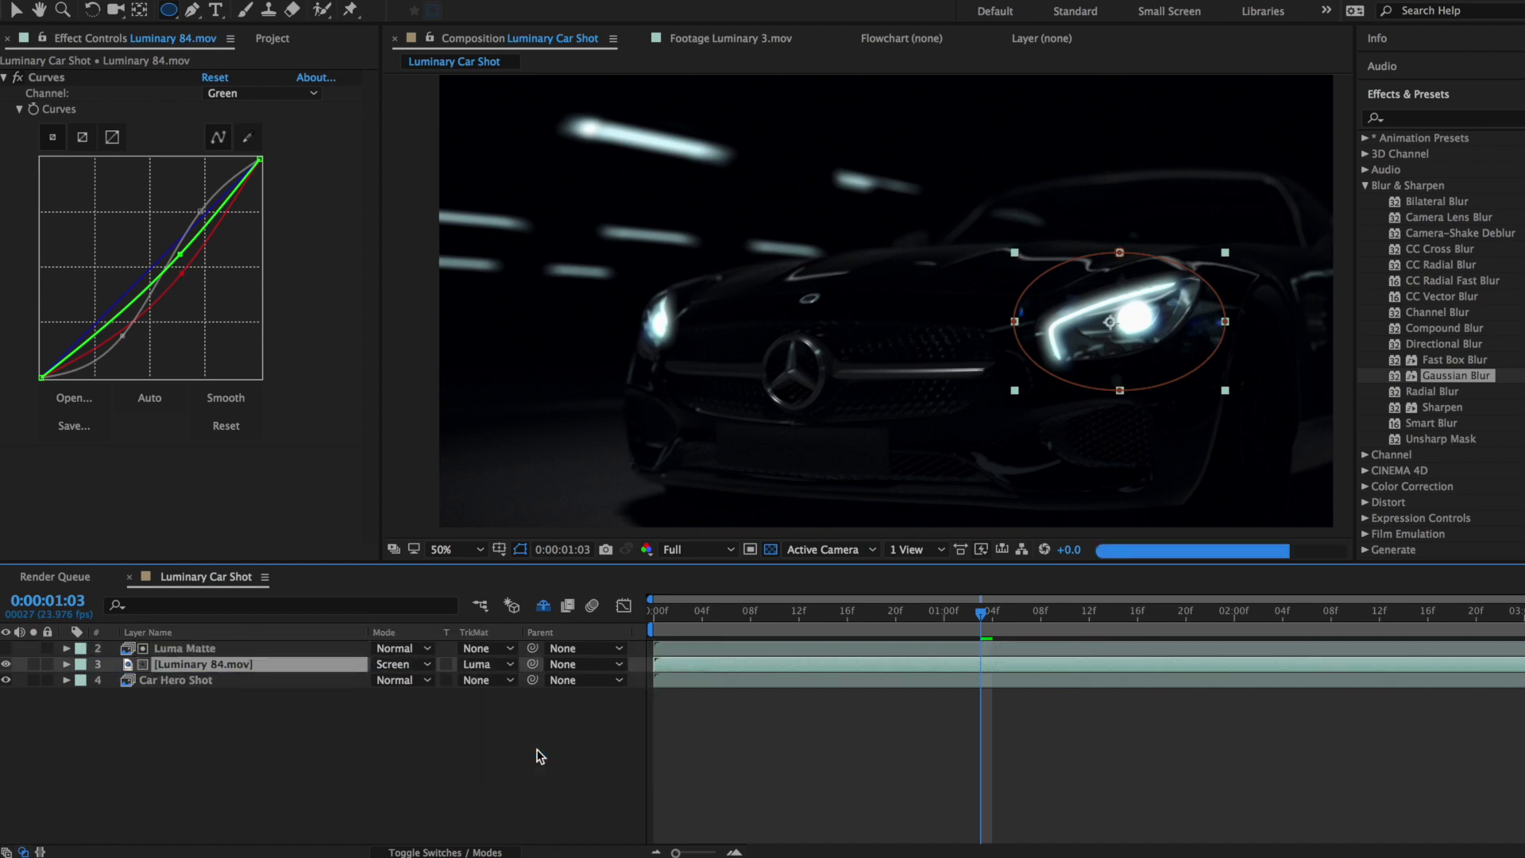
{"action": "key", "text": "space"}
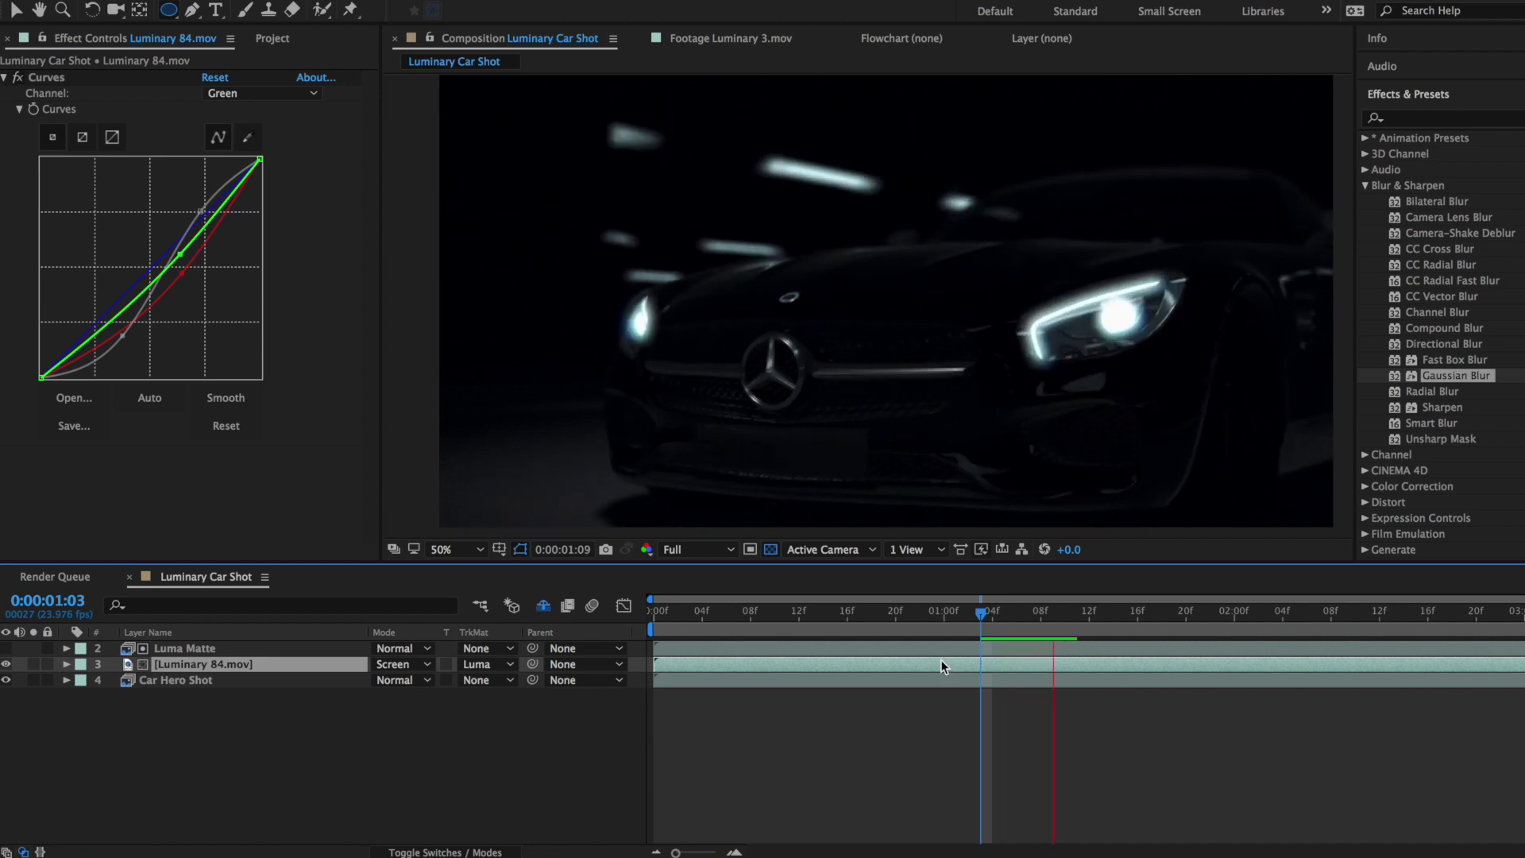
{"action": "left_click", "coordinate": [985, 620]}
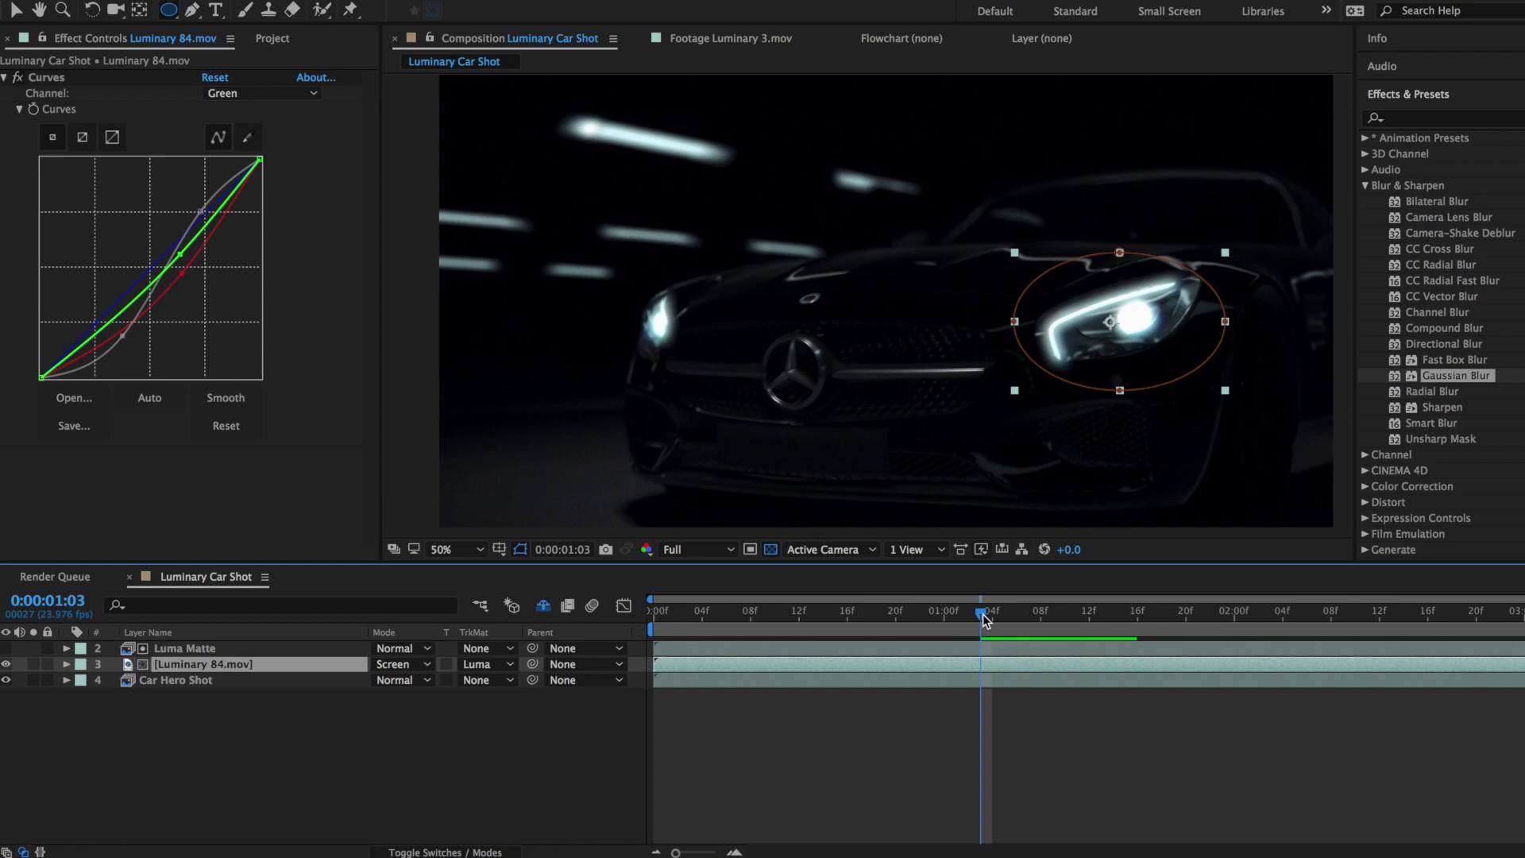
{"action": "left_click_drag", "start_coordinate": [985, 619], "coordinate": [1522, 613]}
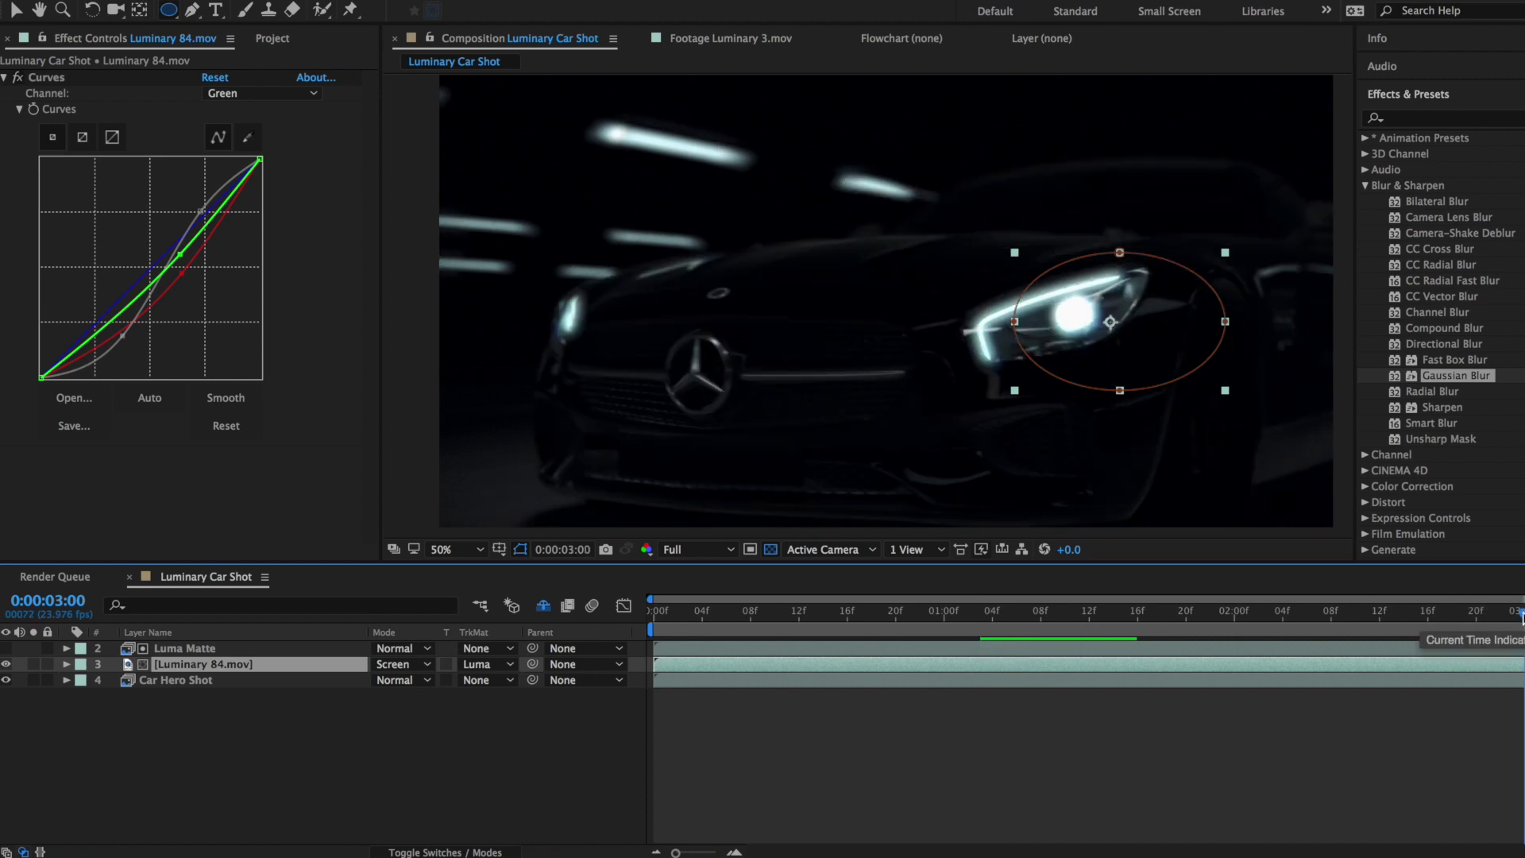
{"action": "left_click", "coordinate": [294, 651]}
- Duplicate the Luma Matte and glint pair and shift the copy's ellipse mask slightly left
{"action": "left_click", "coordinate": [302, 669], "text": "shift"}
{"action": "key", "text": "ctrl+d"}
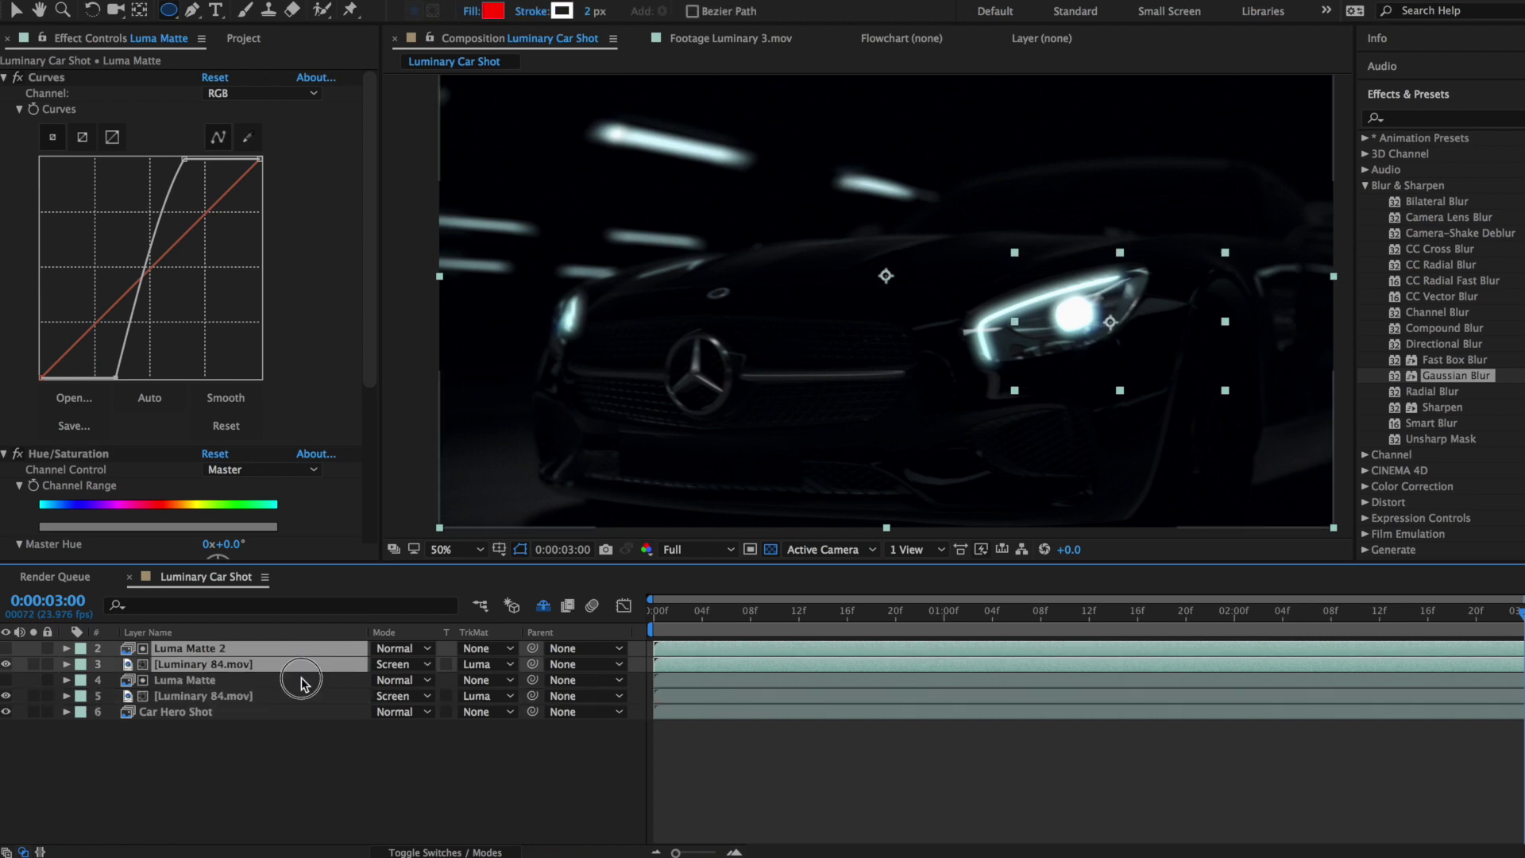
{"action": "left_click", "coordinate": [301, 670]}
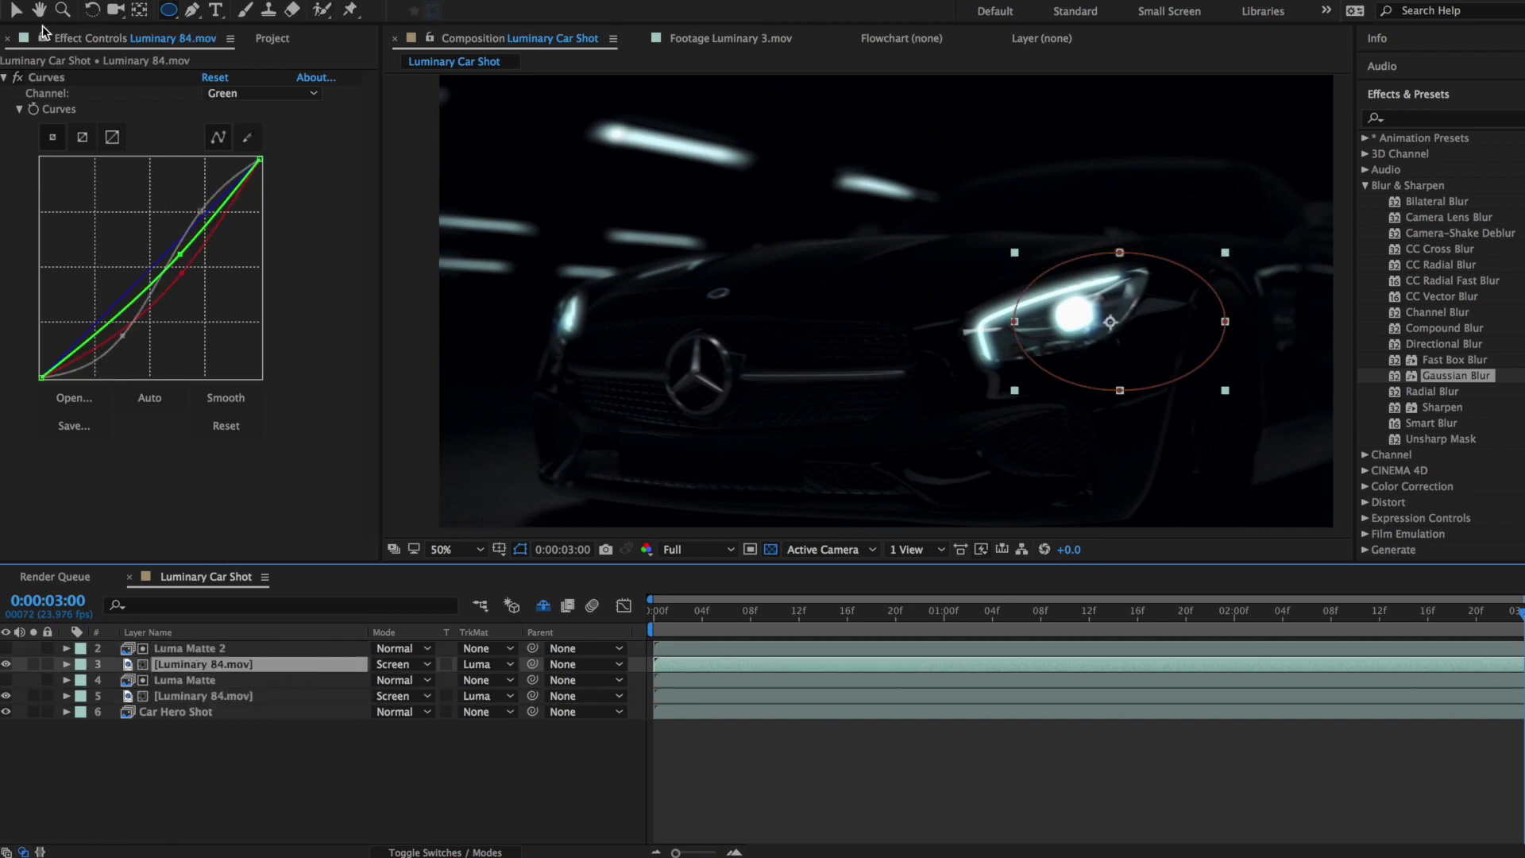
{"action": "left_click", "coordinate": [16, 9]}
{"action": "left_click_drag", "start_coordinate": [1157, 313], "coordinate": [1077, 318]}
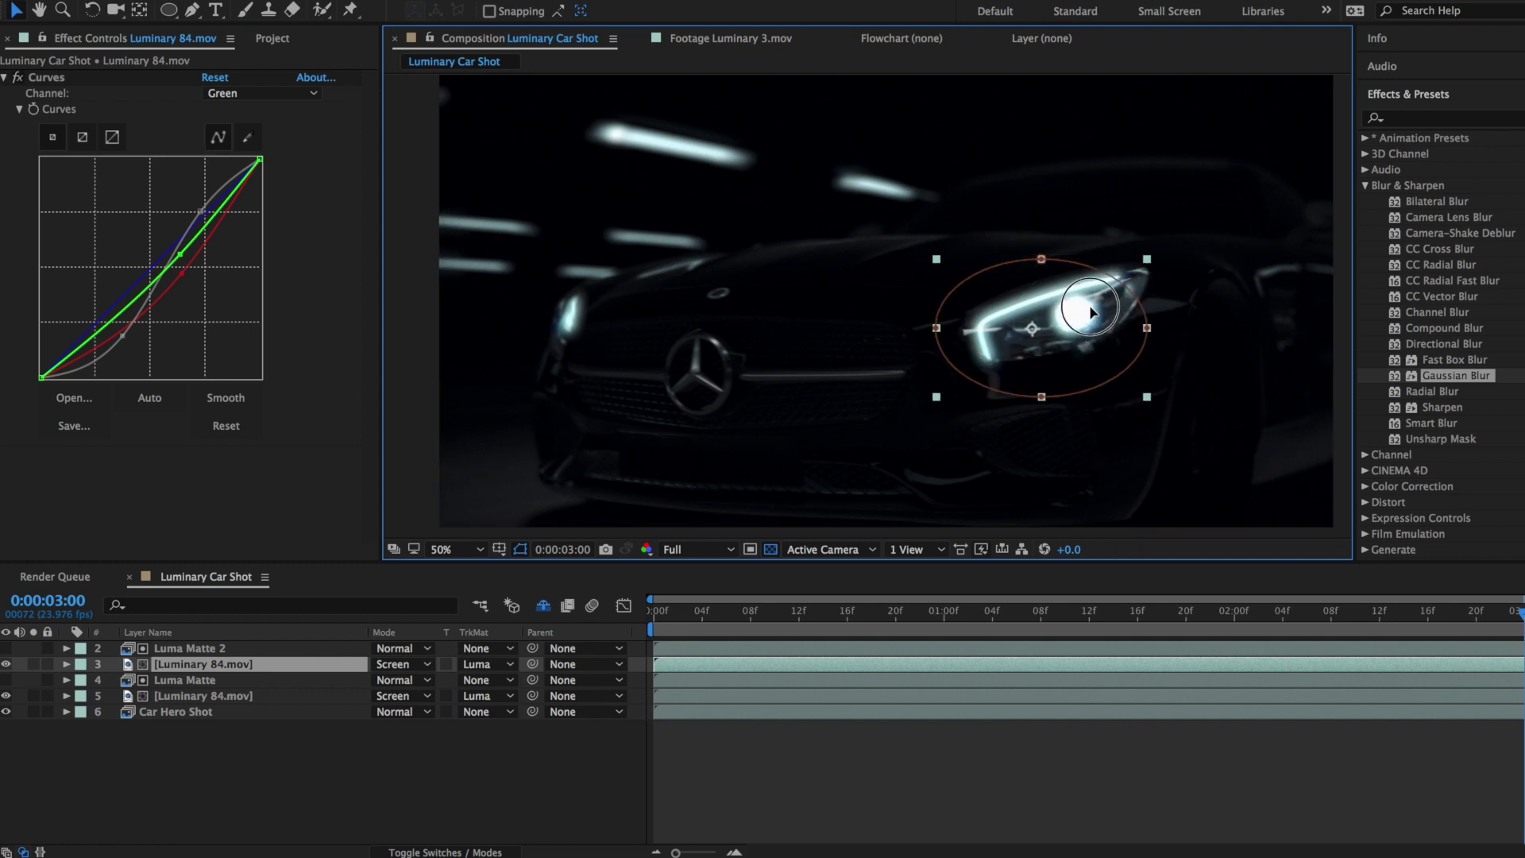
- Compare the glint masks at frame 16 and 3:00, then reselect the copied pair
{"action": "left_click", "coordinate": [1088, 613]}
{"action": "left_click", "coordinate": [848, 612]}
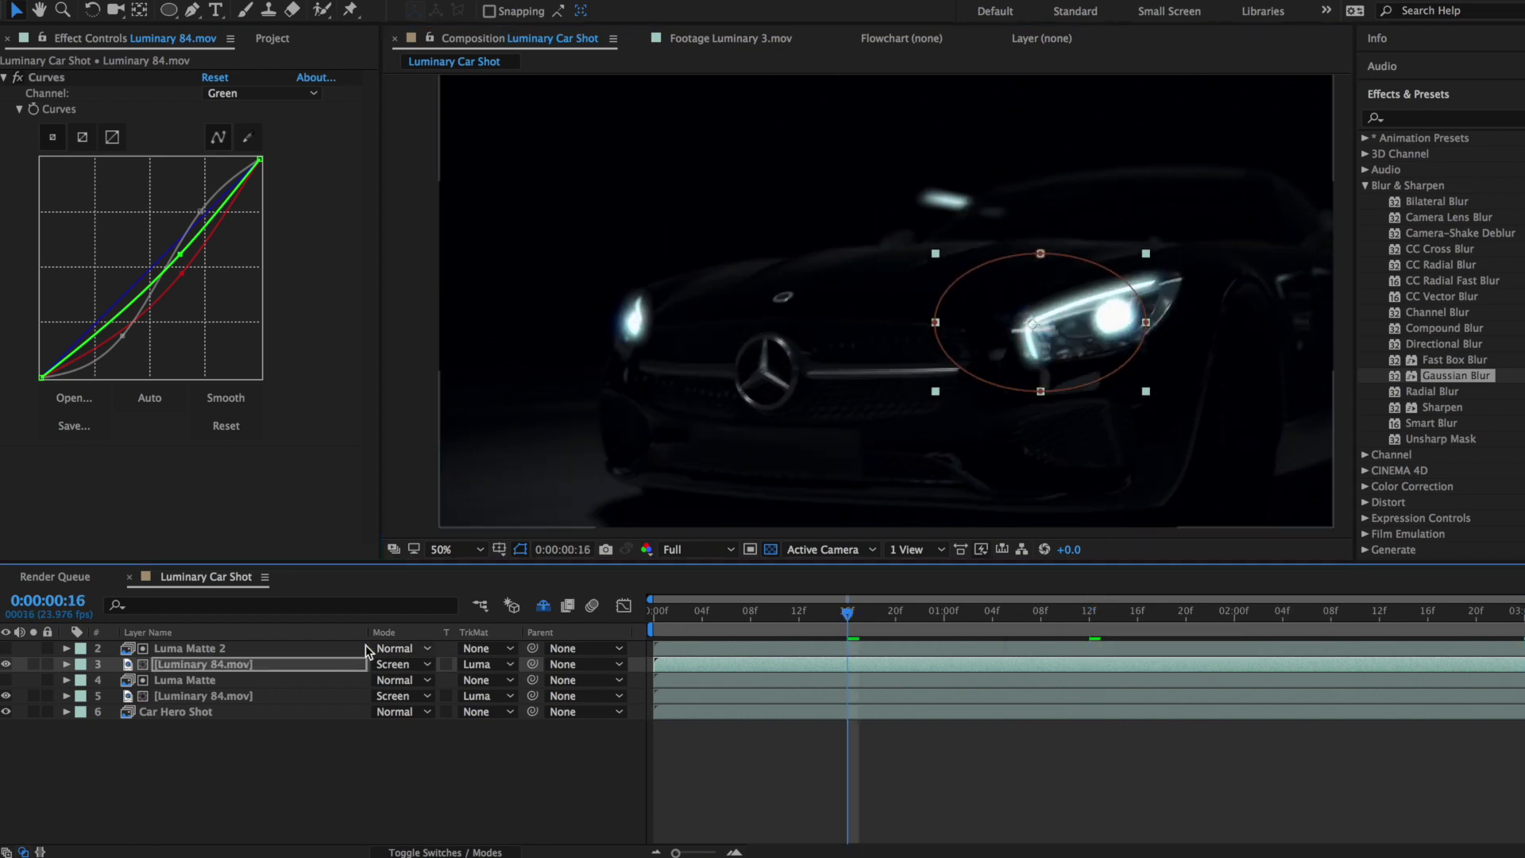
{"action": "left_click", "coordinate": [259, 696]}
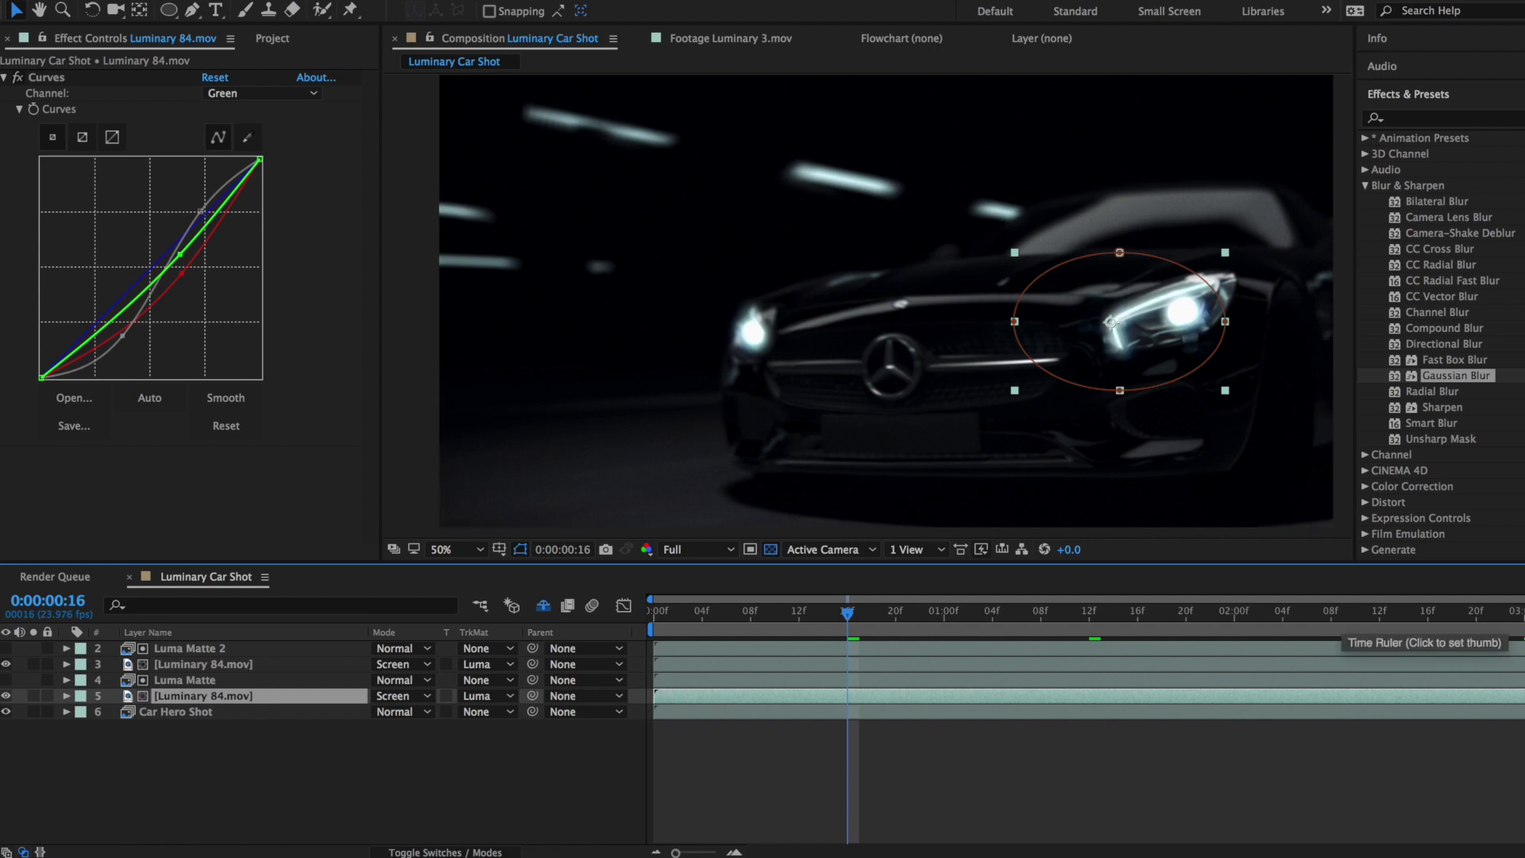
{"action": "left_click", "coordinate": [1520, 613]}
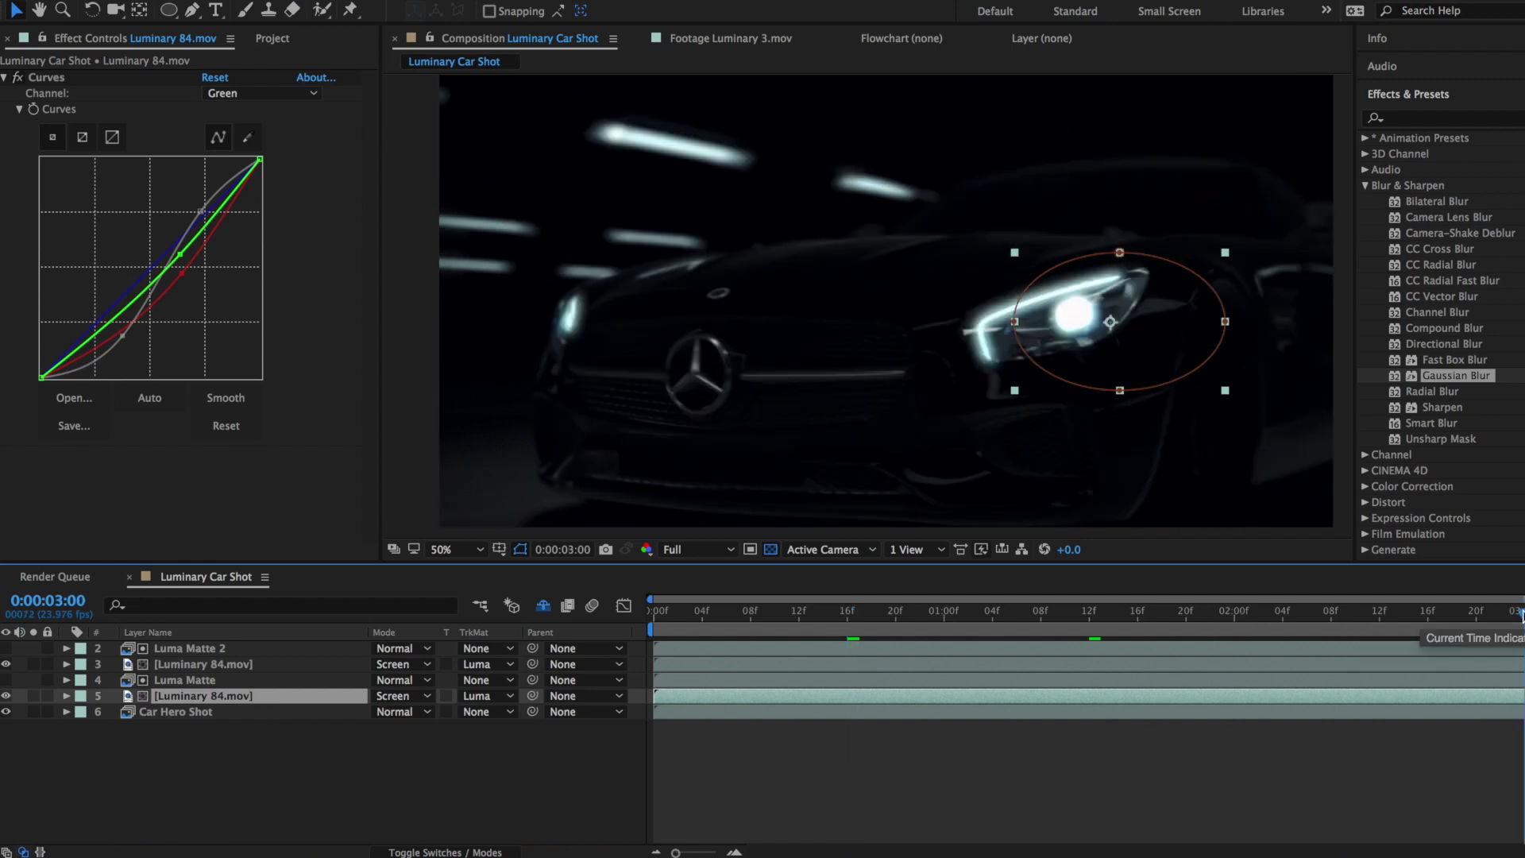
{"action": "left_click", "coordinate": [241, 662]}
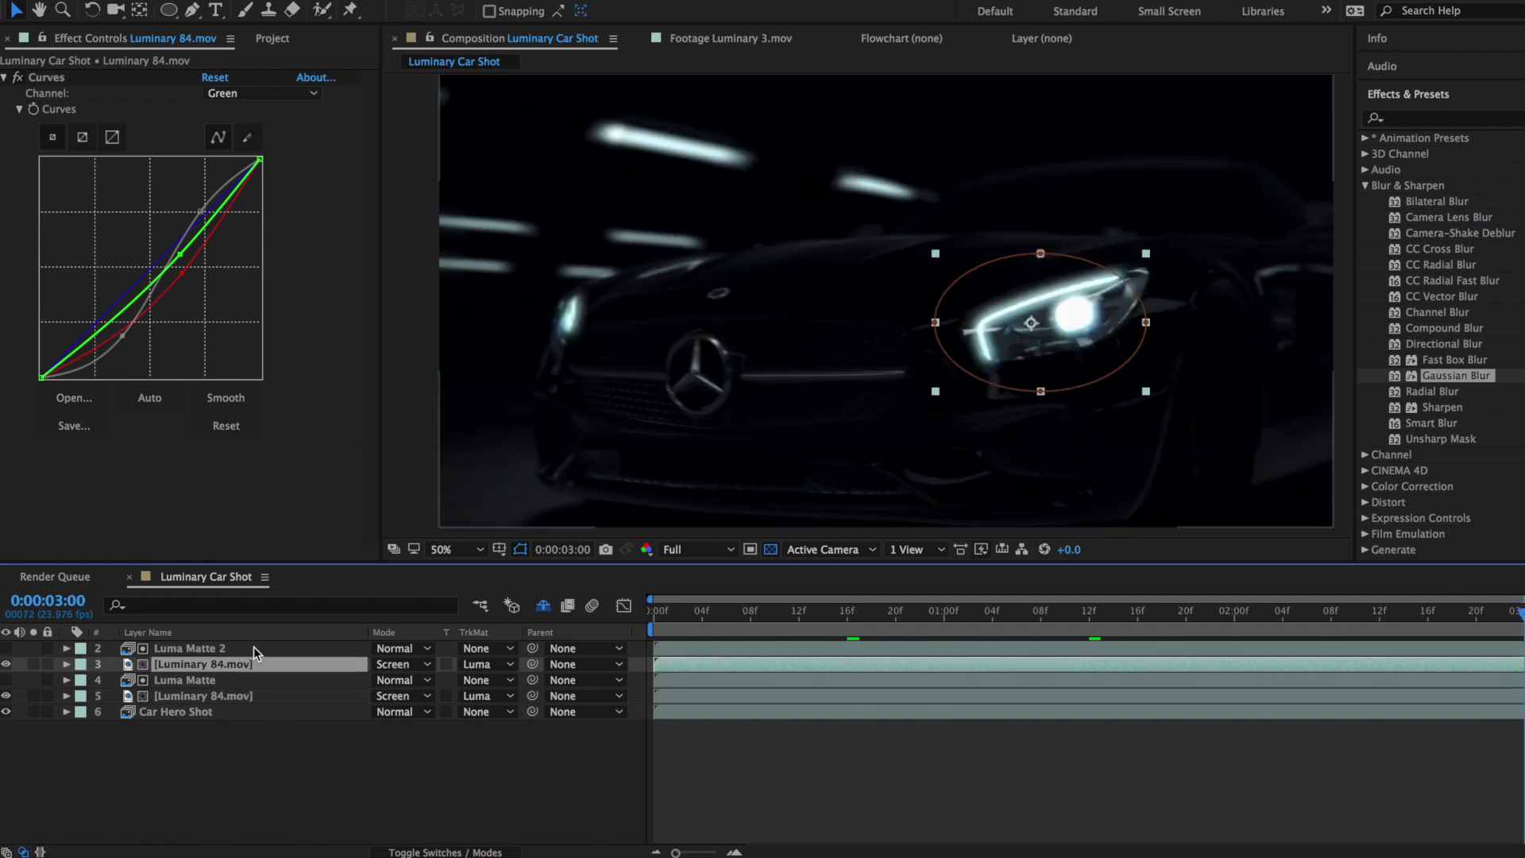
{"action": "left_click", "coordinate": [254, 646], "text": "shift"}
- Duplicate the pair, move the copy's mask onto the left headlight and scale that glint to 30%
{"action": "key", "text": "ctrl+d"}
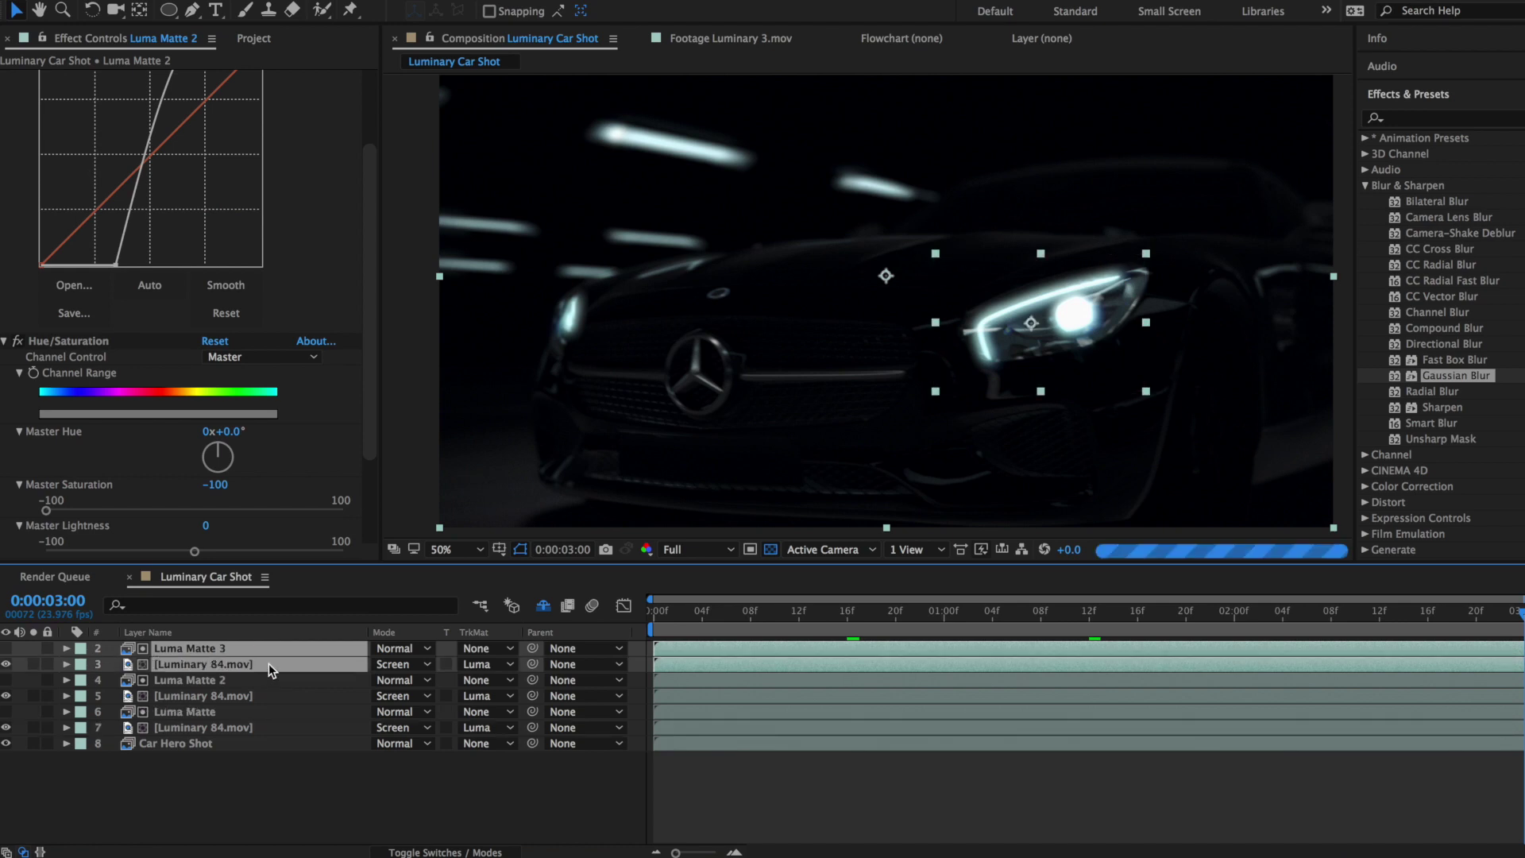
{"action": "left_click", "coordinate": [268, 664]}
{"action": "left_click", "coordinate": [719, 341]}
{"action": "left_click_drag", "start_coordinate": [719, 342], "coordinate": [647, 334]}
{"action": "left_click", "coordinate": [307, 666]}
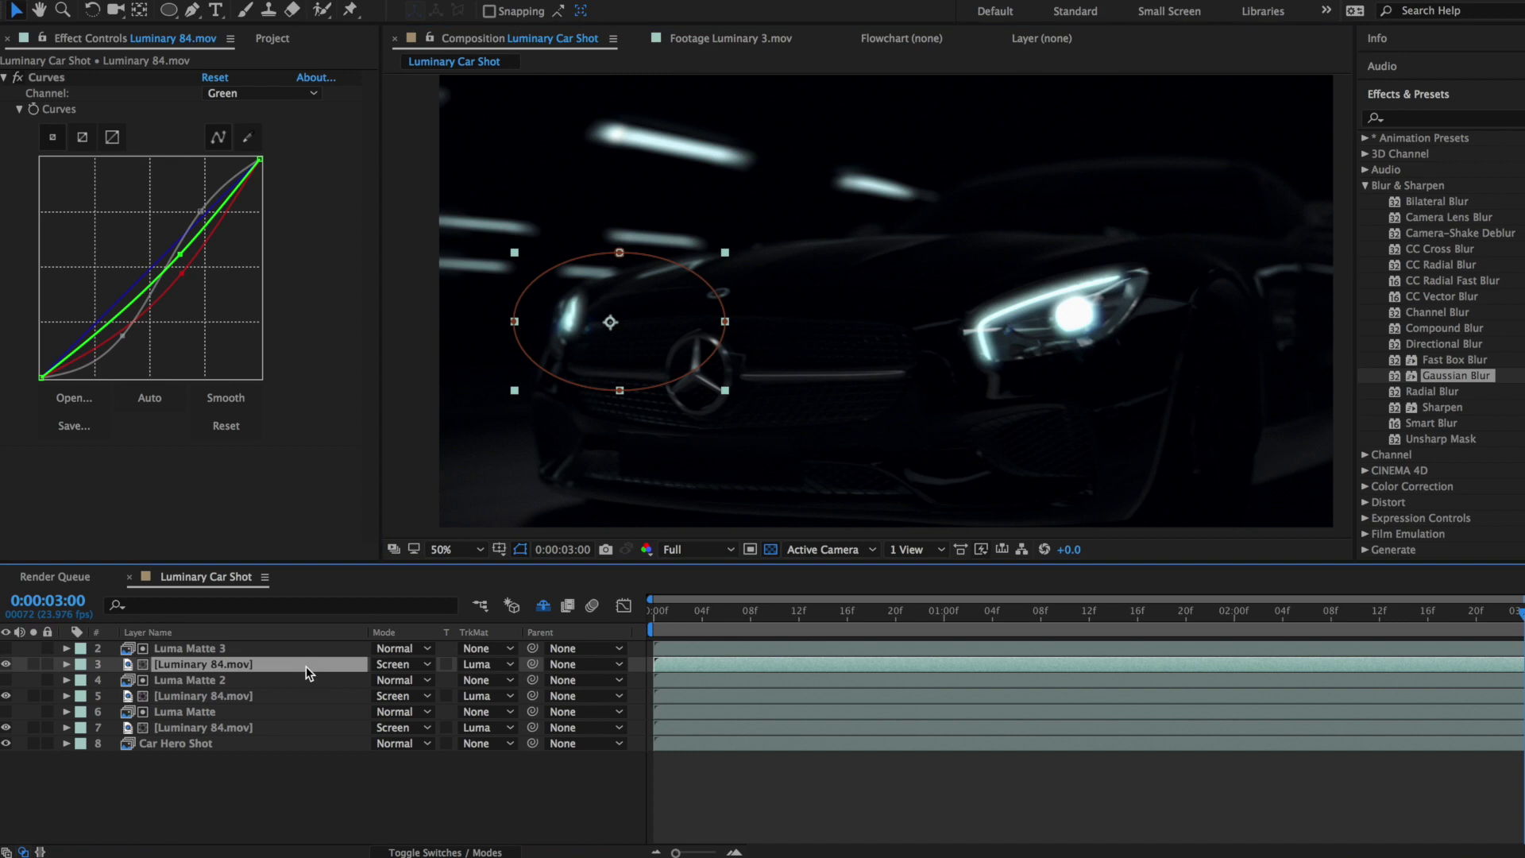
{"action": "key", "text": "s"}
{"action": "left_click_drag", "start_coordinate": [394, 681], "coordinate": [390, 687]}
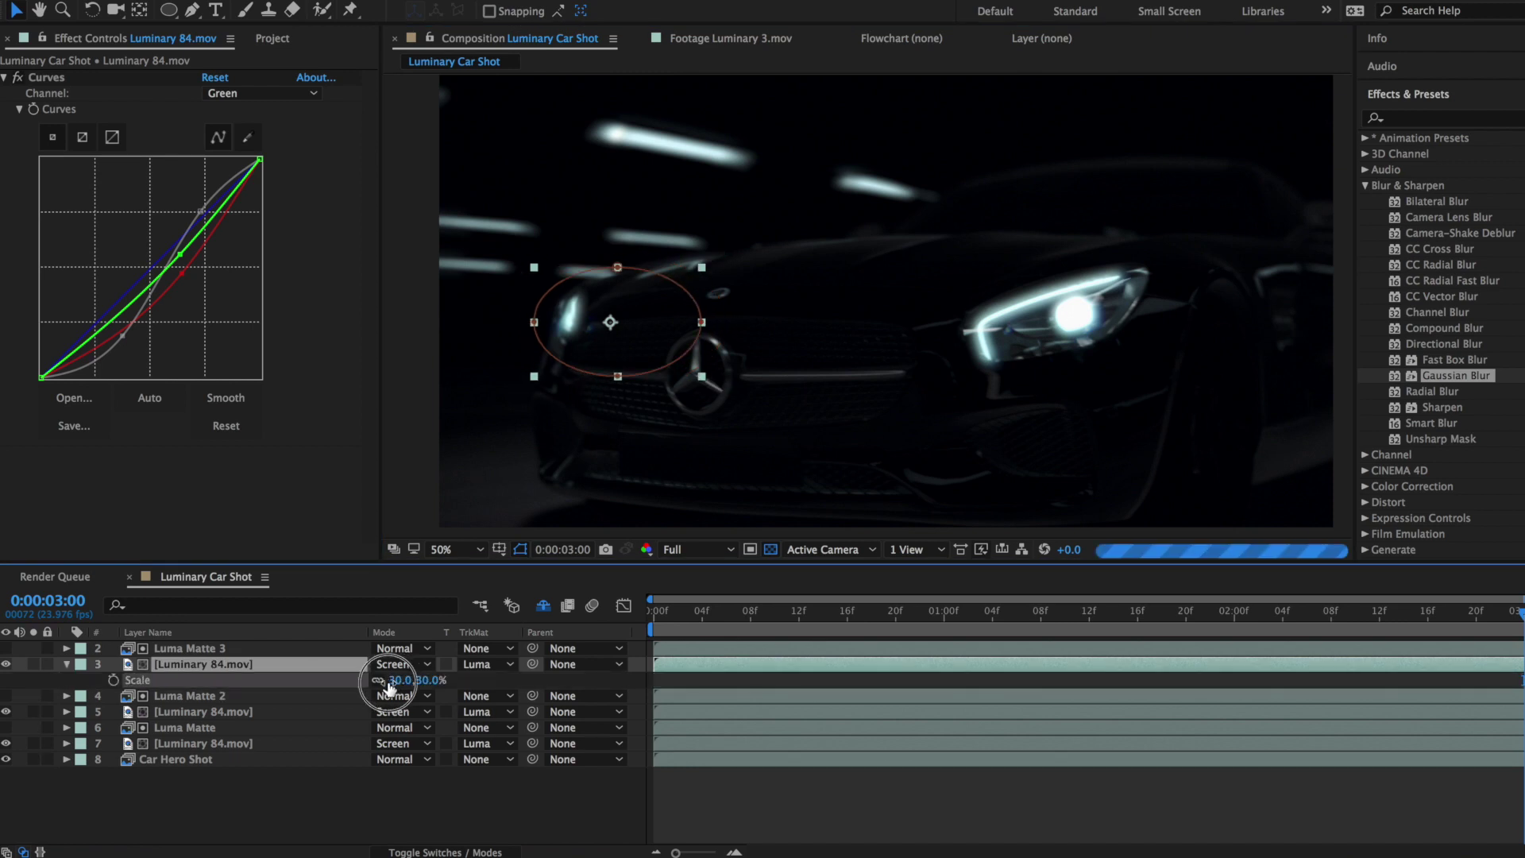
- Duplicate the 30% pair again and nudge the newest glint mask right near the left headlight
{"action": "left_click", "coordinate": [334, 651]}
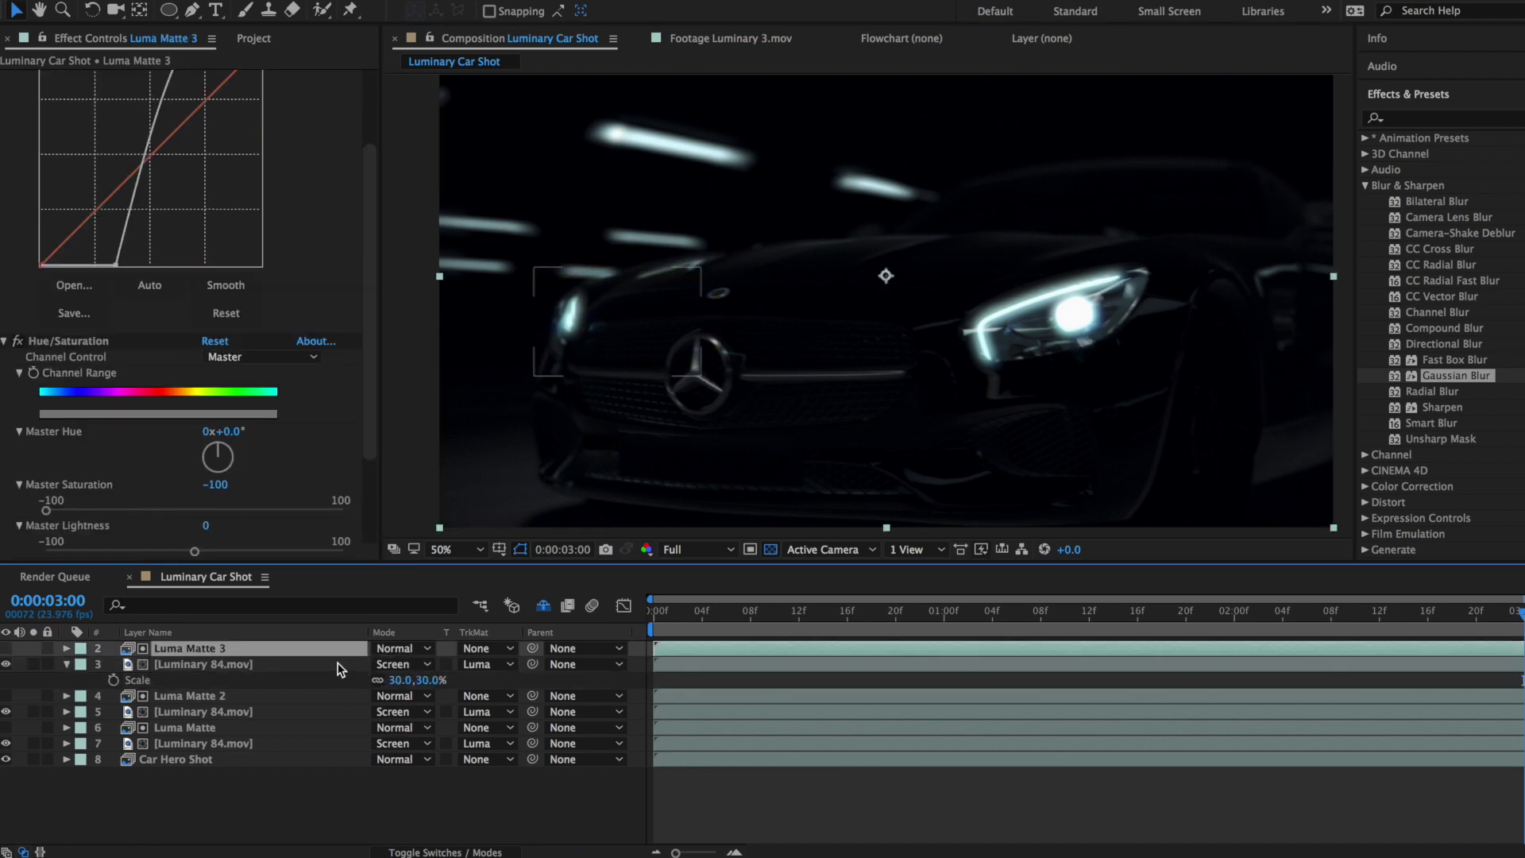
{"action": "left_click", "coordinate": [337, 669], "text": "shift"}
{"action": "key", "text": "ctrl+d"}
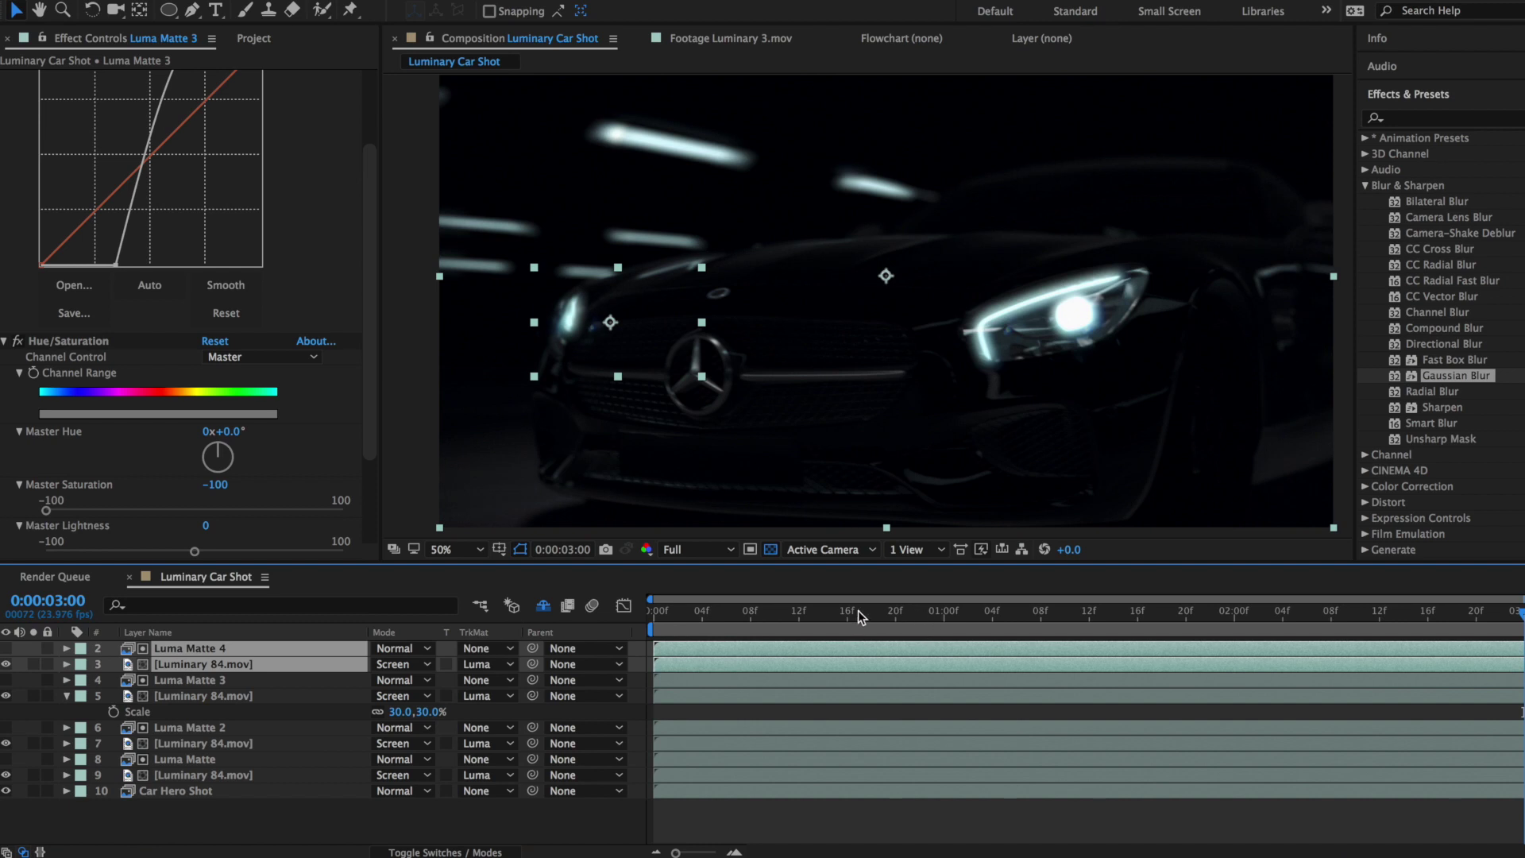
{"action": "left_click", "coordinate": [833, 610]}
{"action": "left_click", "coordinate": [230, 696]}
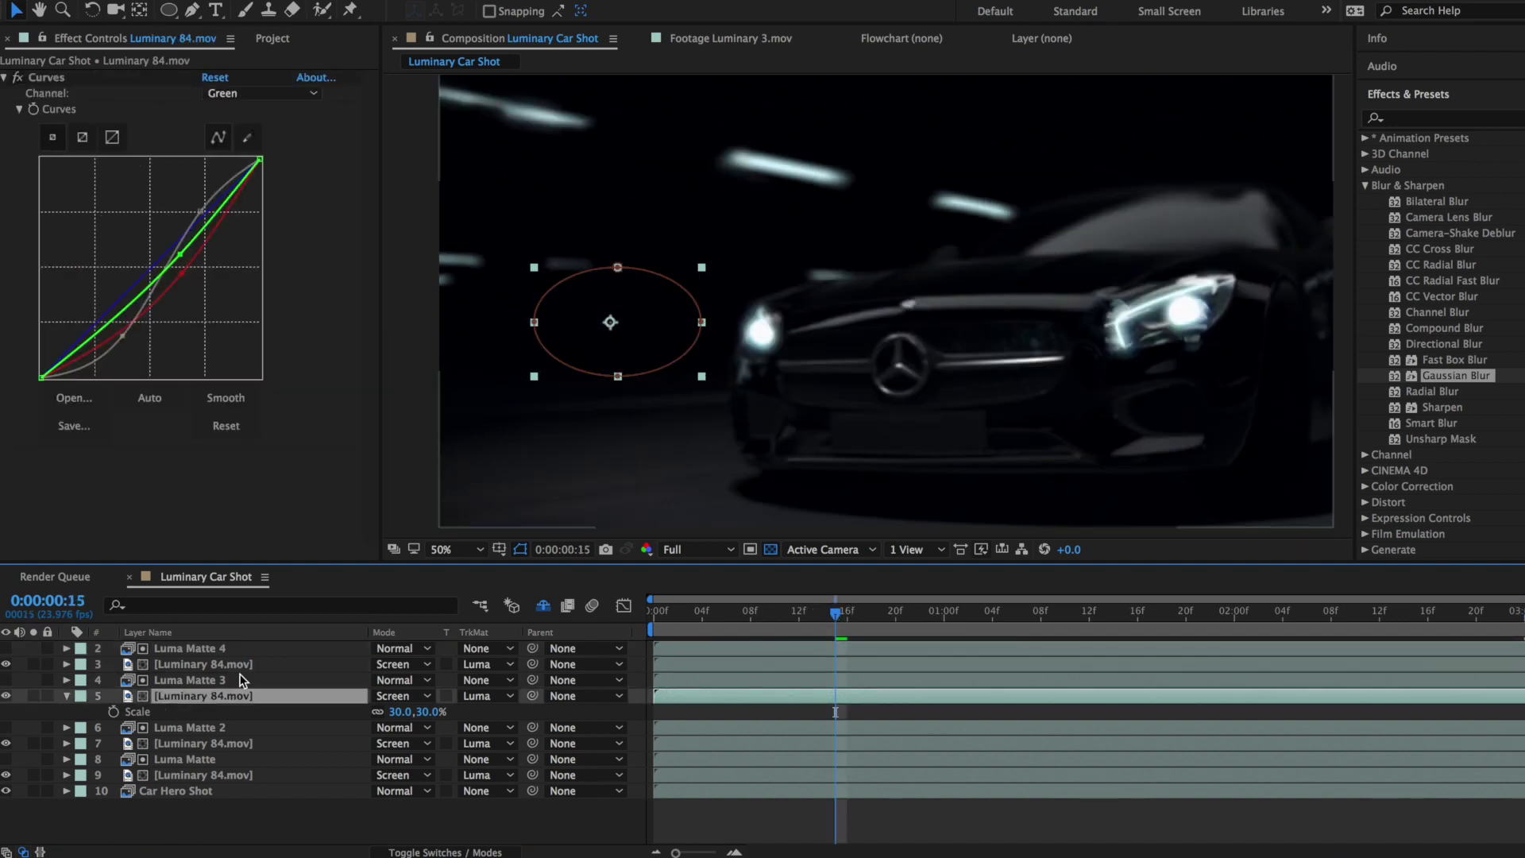
{"action": "left_click", "coordinate": [239, 664]}
{"action": "left_click_drag", "start_coordinate": [651, 326], "coordinate": [755, 328]}
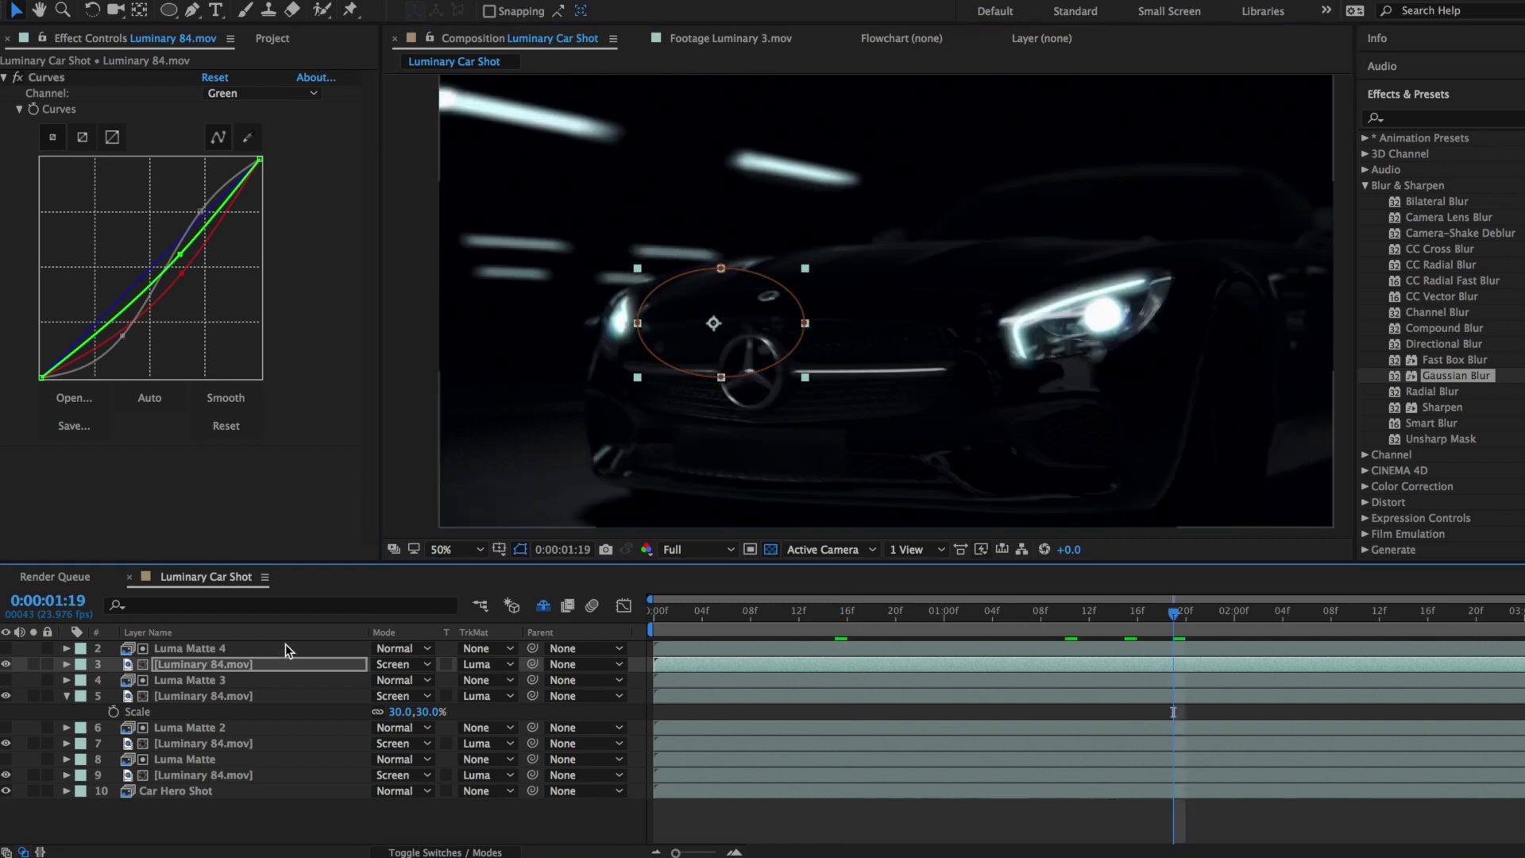
{"action": "left_click", "coordinate": [285, 649]}
- Duplicate the matte and glint pair again and set the new glint's track matte to None
{"action": "left_click", "coordinate": [291, 665], "text": "shift"}
{"action": "key", "text": "ctrl+d"}
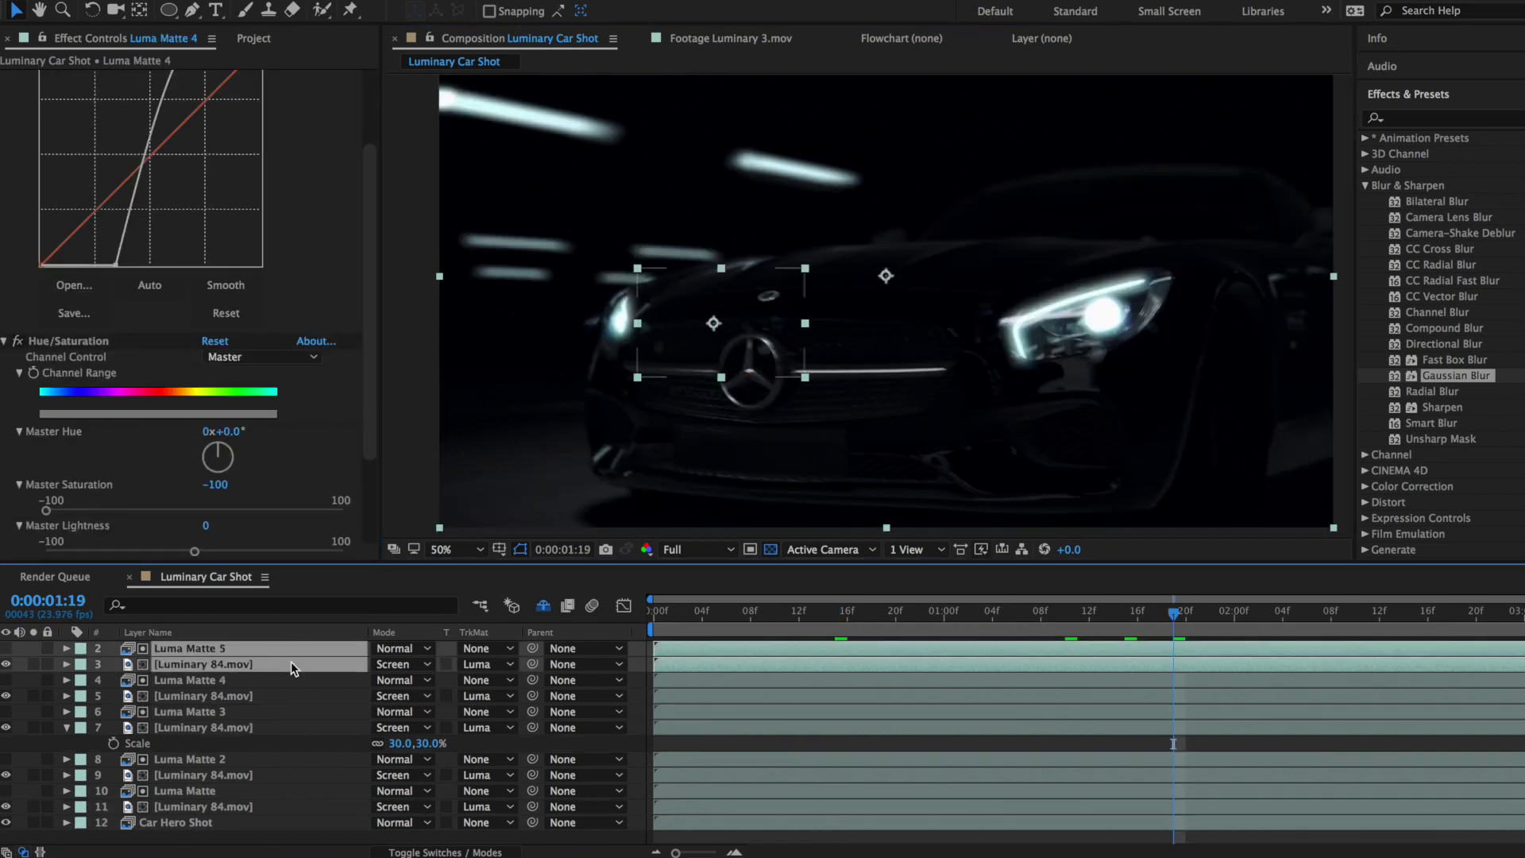
{"action": "left_click", "coordinate": [278, 666]}
{"action": "left_click", "coordinate": [279, 664]}
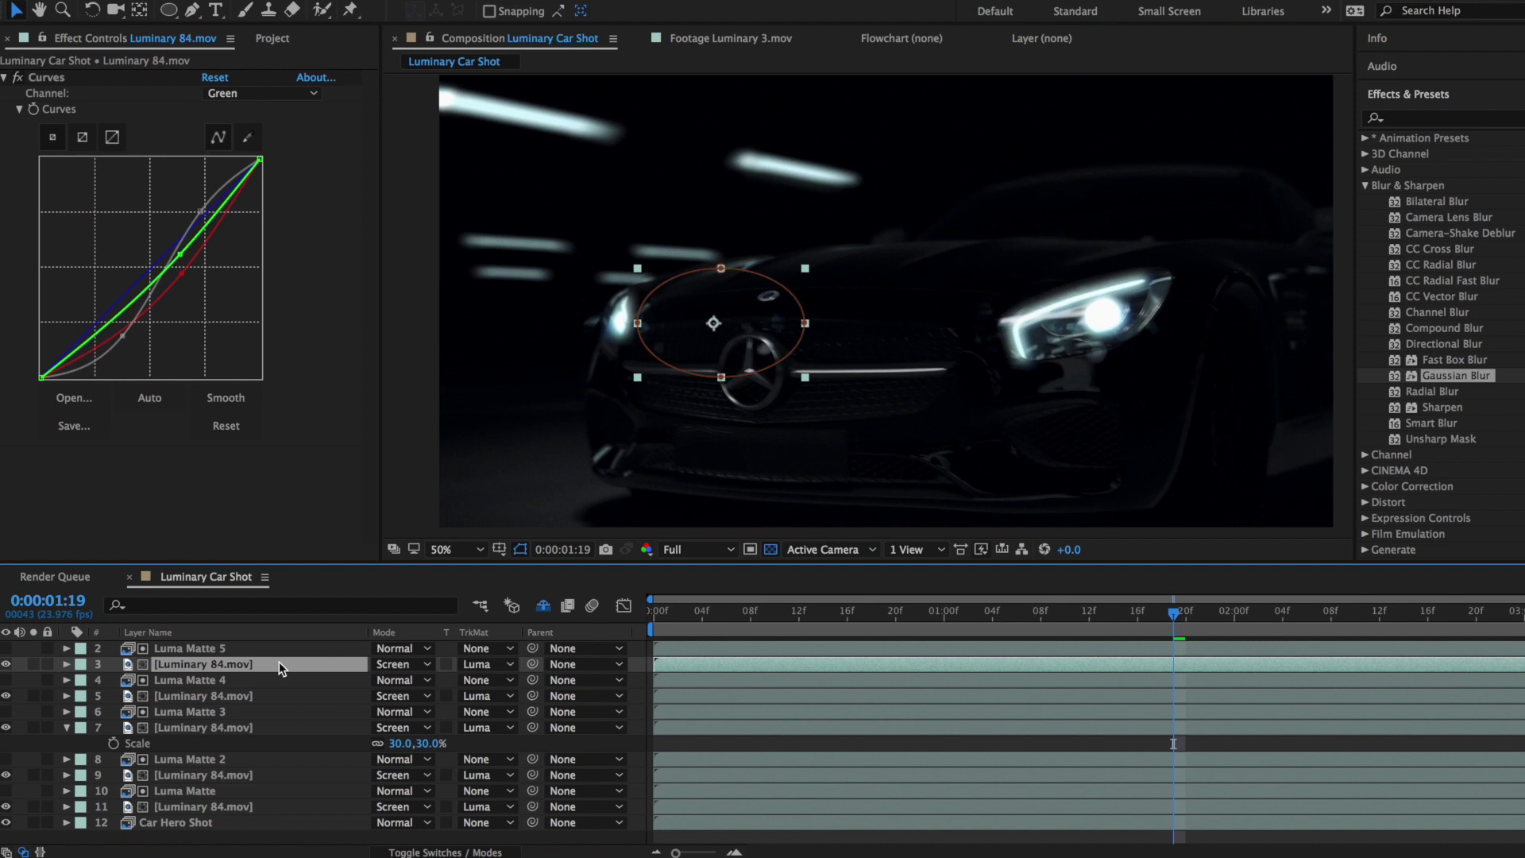
{"action": "left_click", "coordinate": [497, 665]}
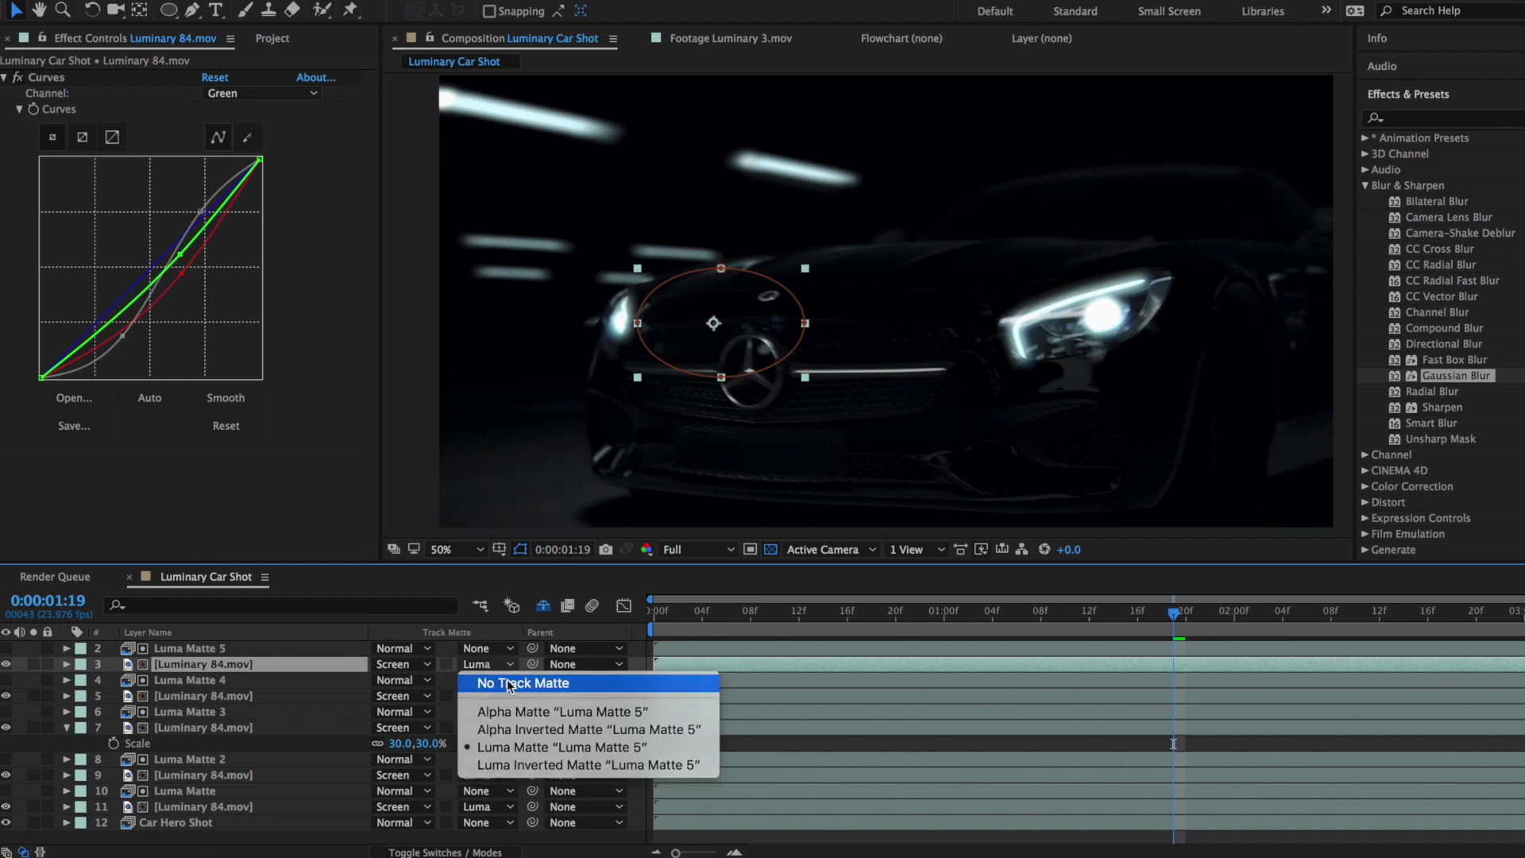
{"action": "left_click", "coordinate": [509, 684]}
- Rotate the new glint 13° at 102% scale over the background lights, luma-matted to Luma Matte 5
{"action": "key", "text": "s"}
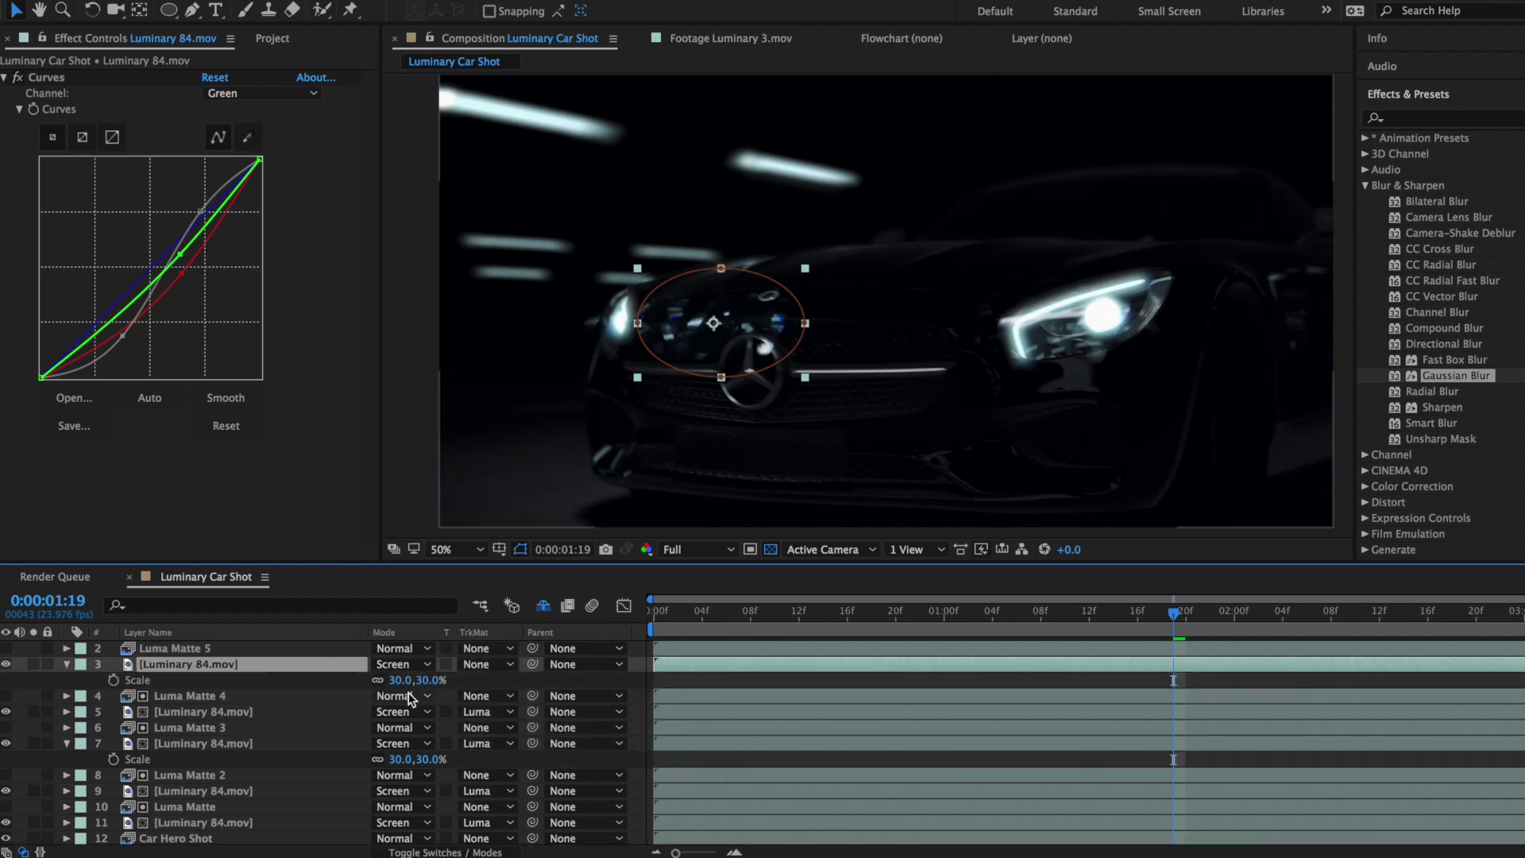
{"action": "left_click_drag", "start_coordinate": [402, 680], "coordinate": [484, 672]}
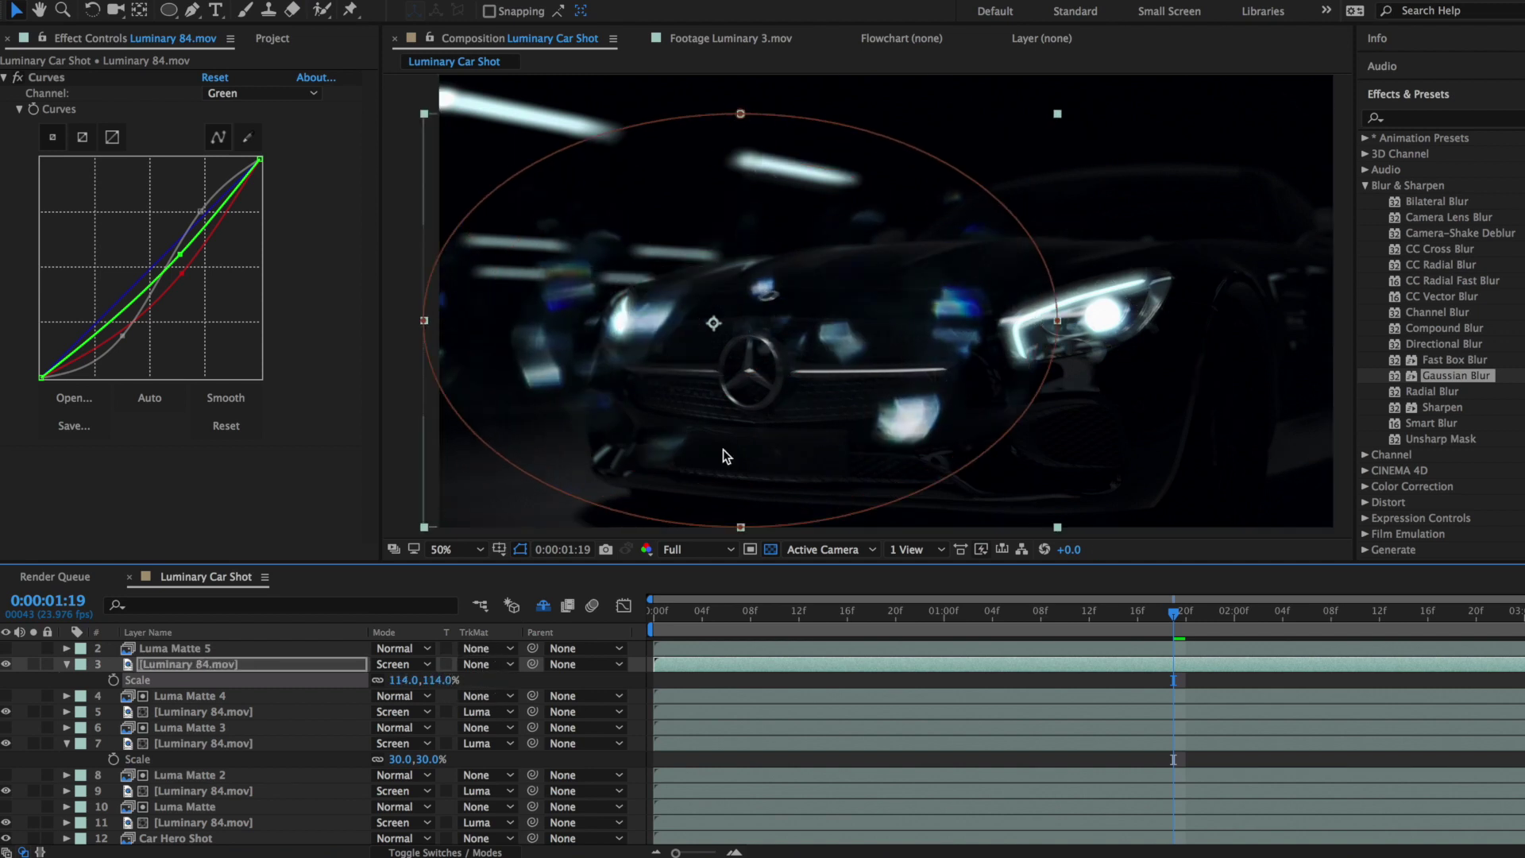
{"action": "left_click_drag", "start_coordinate": [719, 288], "coordinate": [701, 258]}
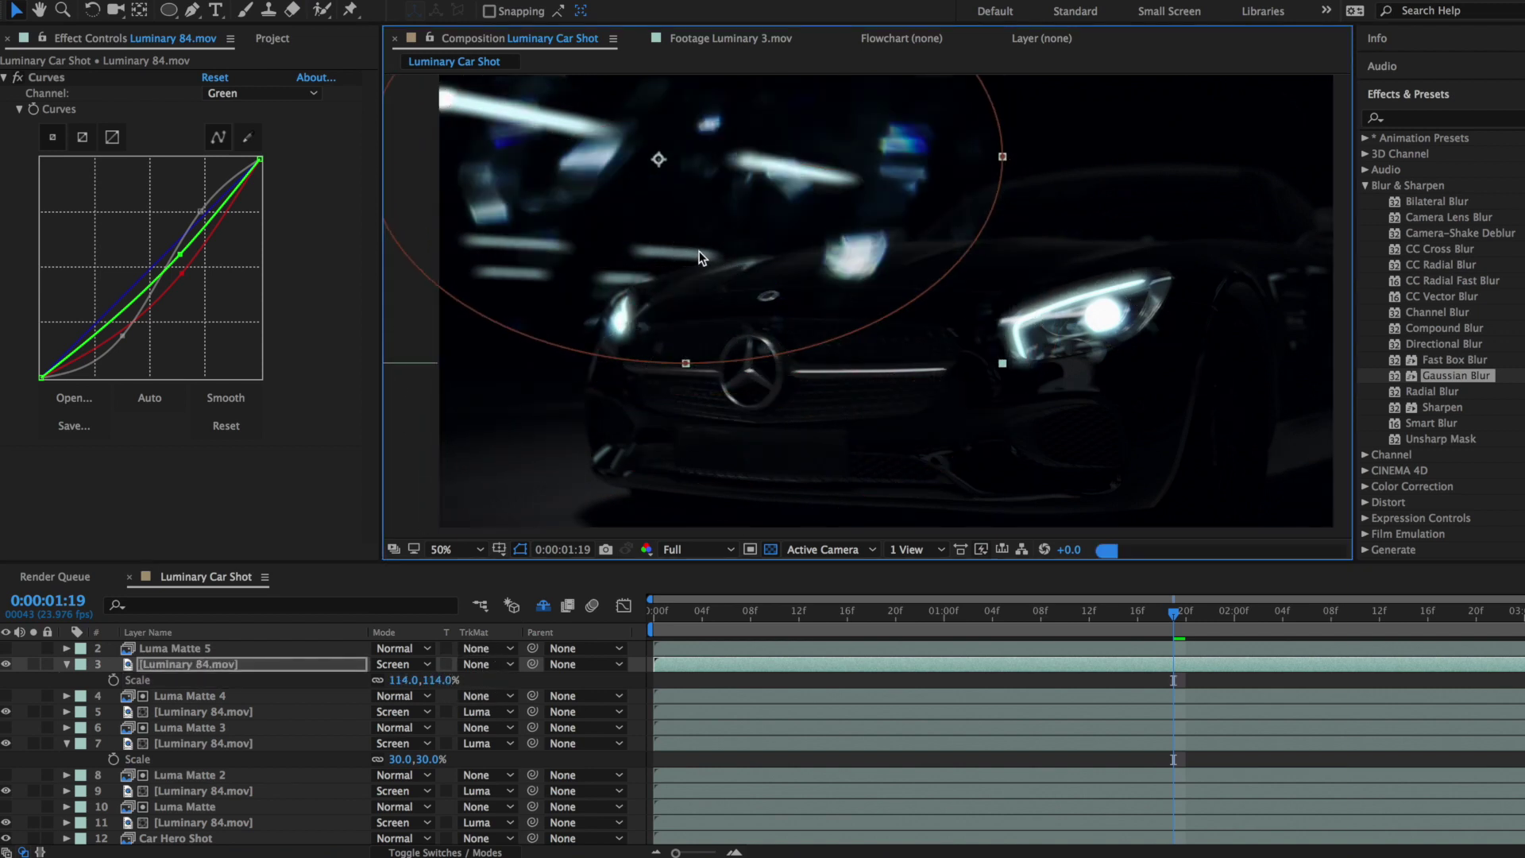
{"action": "left_click", "coordinate": [408, 681]}
{"action": "type", "text": "13"}
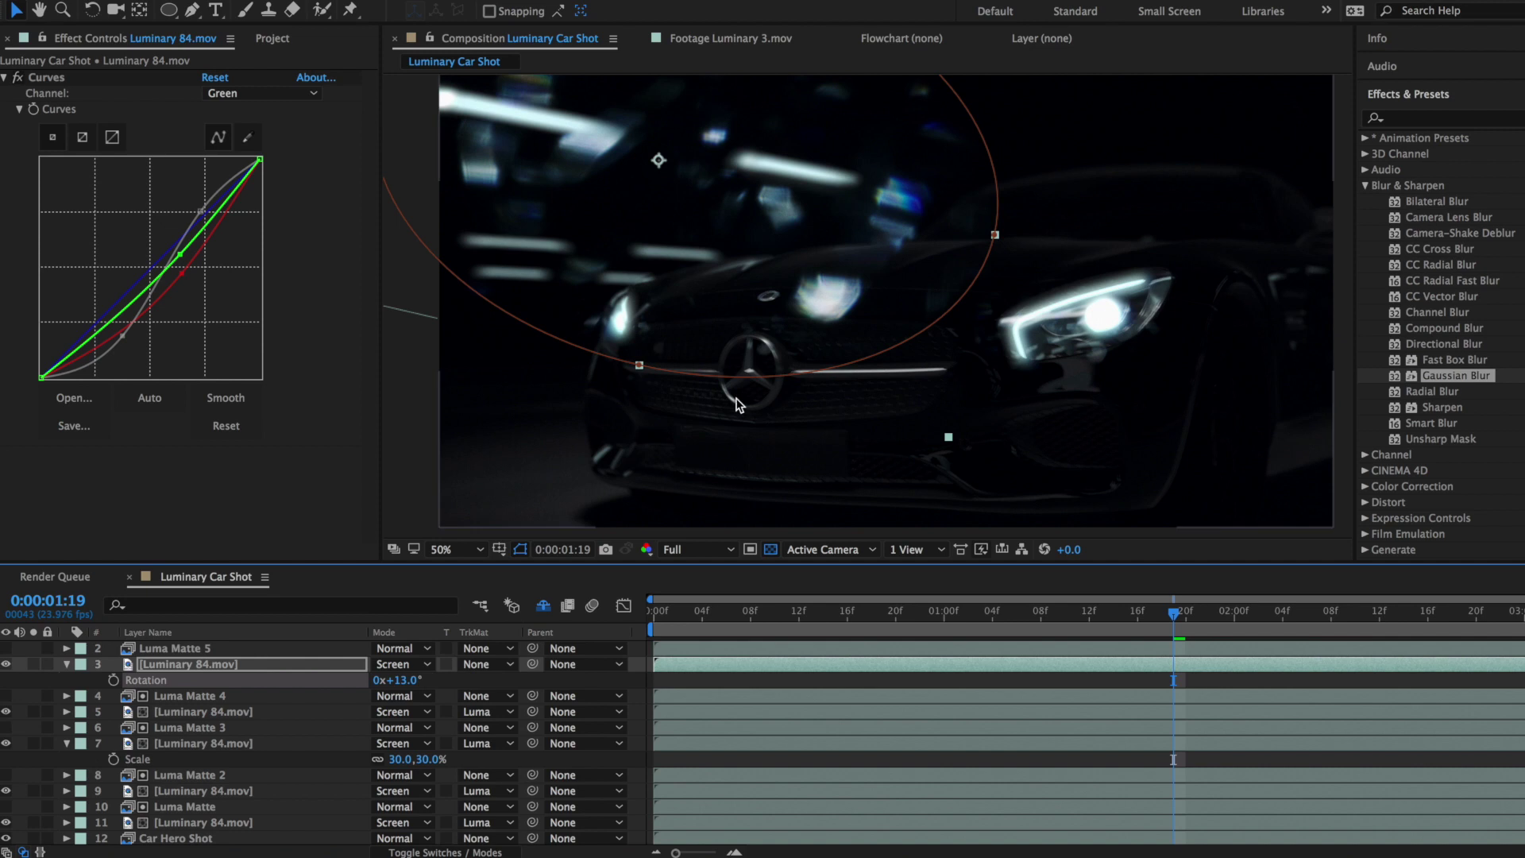
{"action": "left_click_drag", "start_coordinate": [747, 274], "coordinate": [760, 260]}
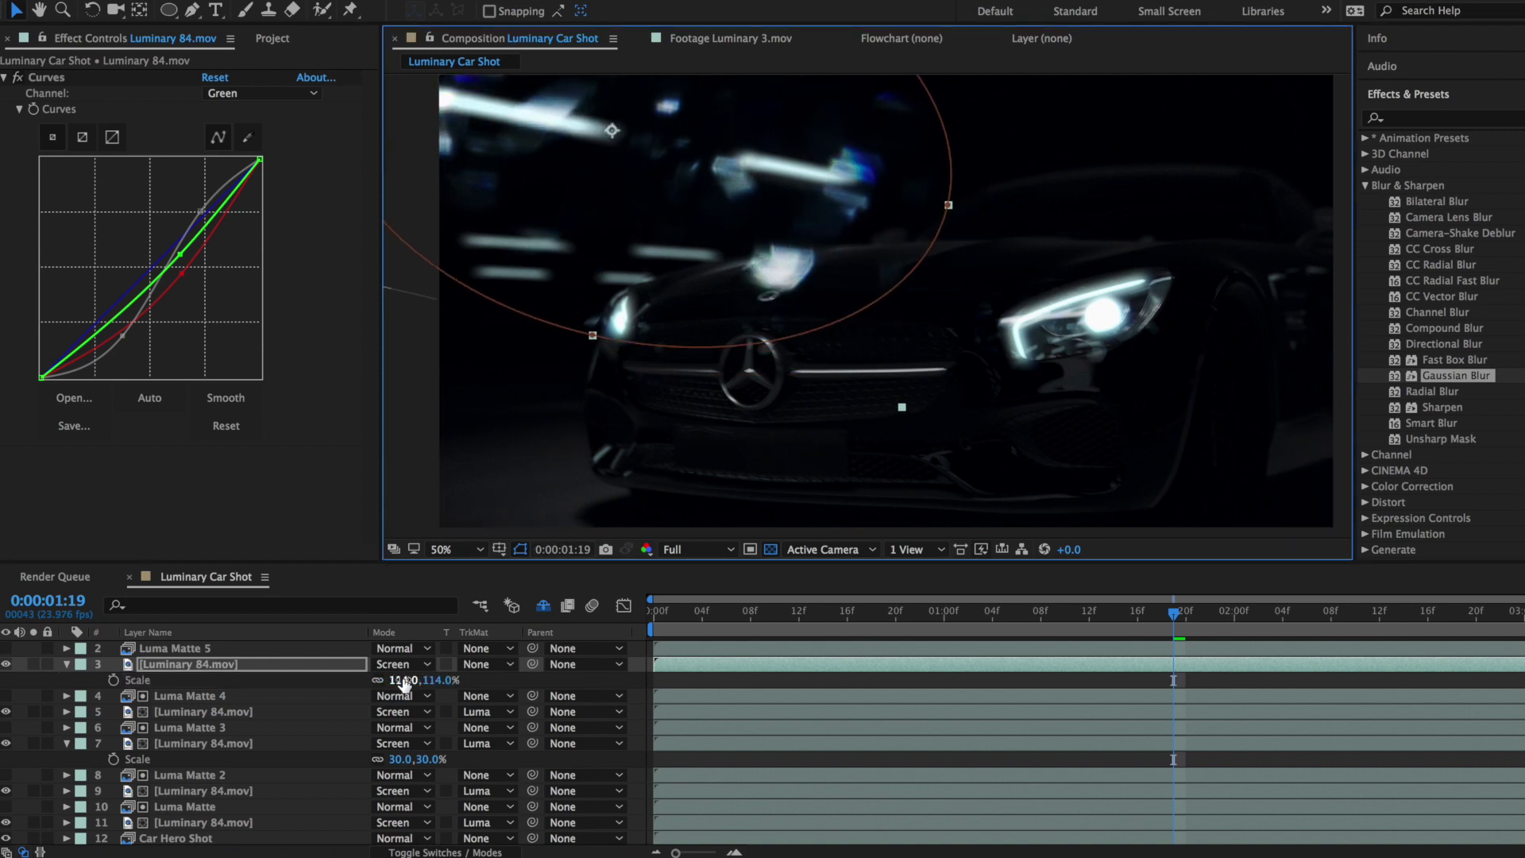
{"action": "left_click_drag", "start_coordinate": [405, 683], "coordinate": [391, 680]}
{"action": "left_click_drag", "start_coordinate": [725, 244], "coordinate": [728, 254]}
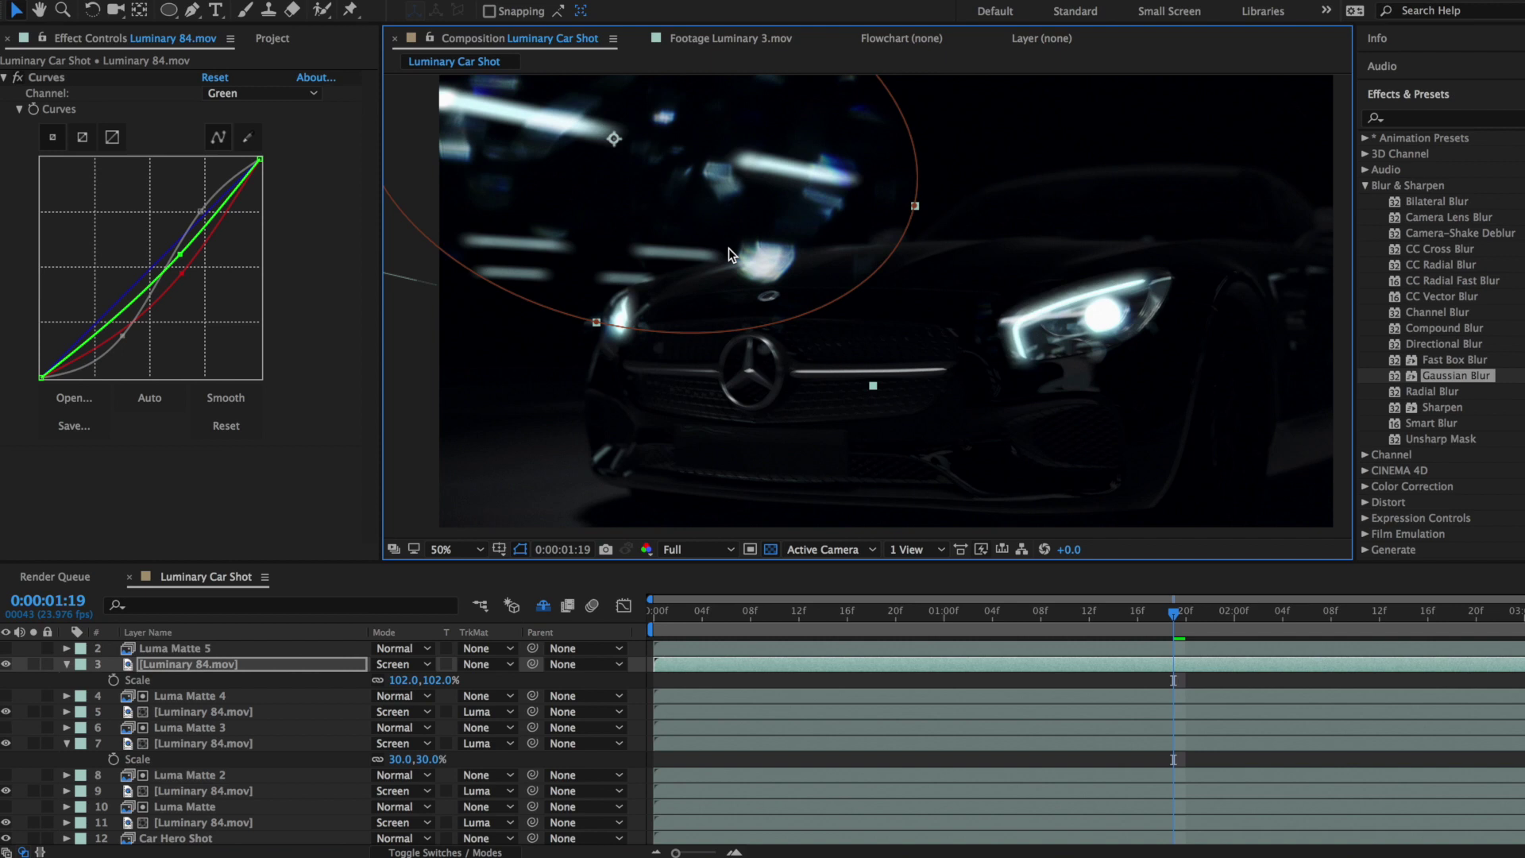
{"action": "left_click", "coordinate": [506, 663]}
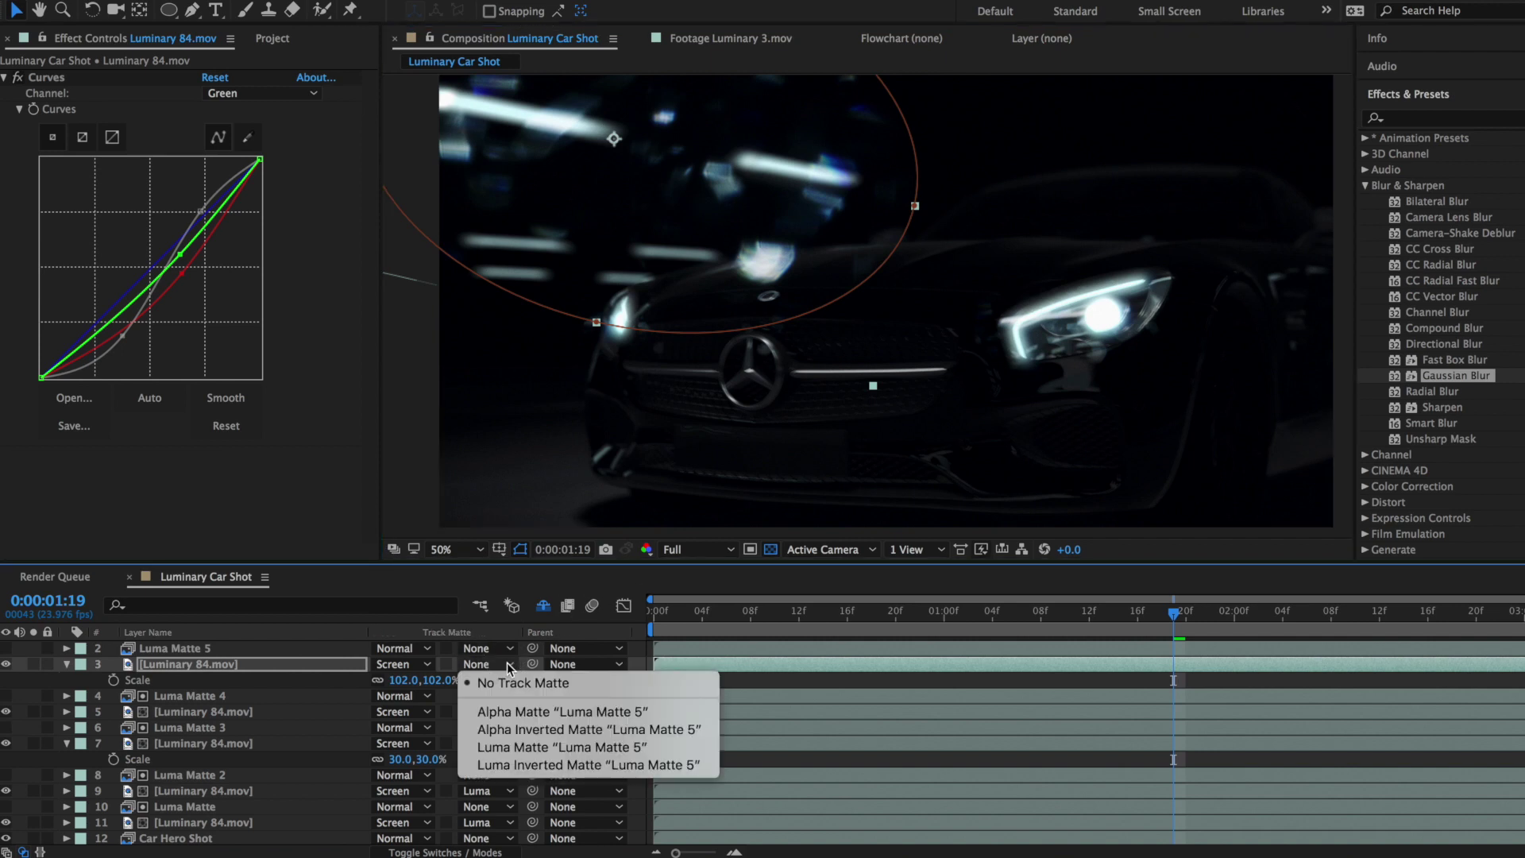
{"action": "left_click", "coordinate": [570, 744]}
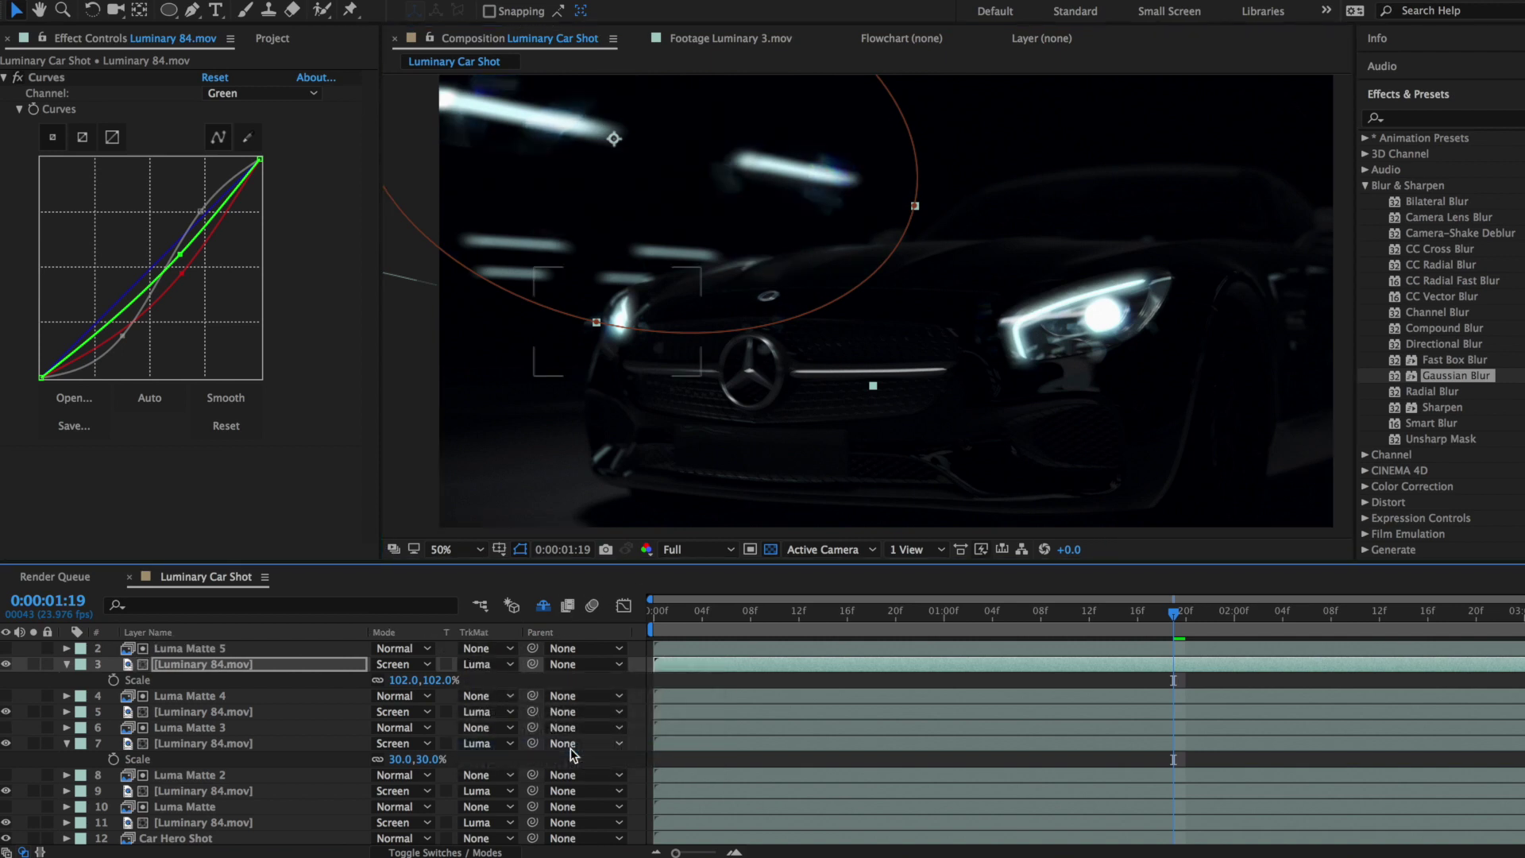